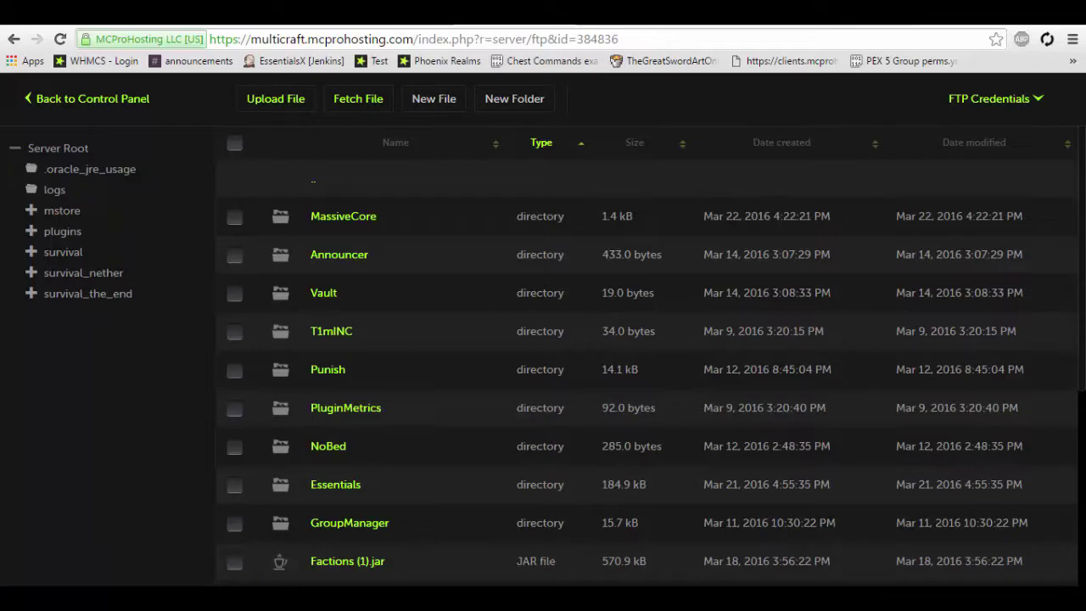
Look over the faction spawn project page on Planet Minecraft, including its preview images and download section.
{"action": "left_click", "coordinate": [631, 19]}
{"action": "scroll", "coordinate": [594, 355], "scroll_direction": "down", "scroll_amount": 4}
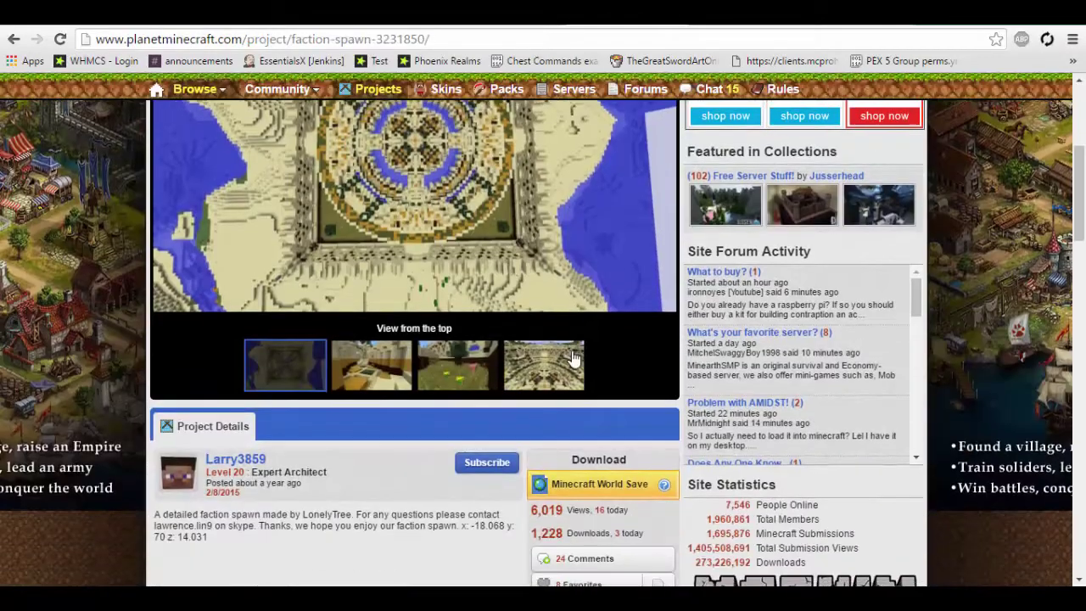
{"action": "scroll", "coordinate": [574, 359], "scroll_direction": "down", "scroll_amount": 2}
{"action": "key", "text": "ctrl+Tab"}
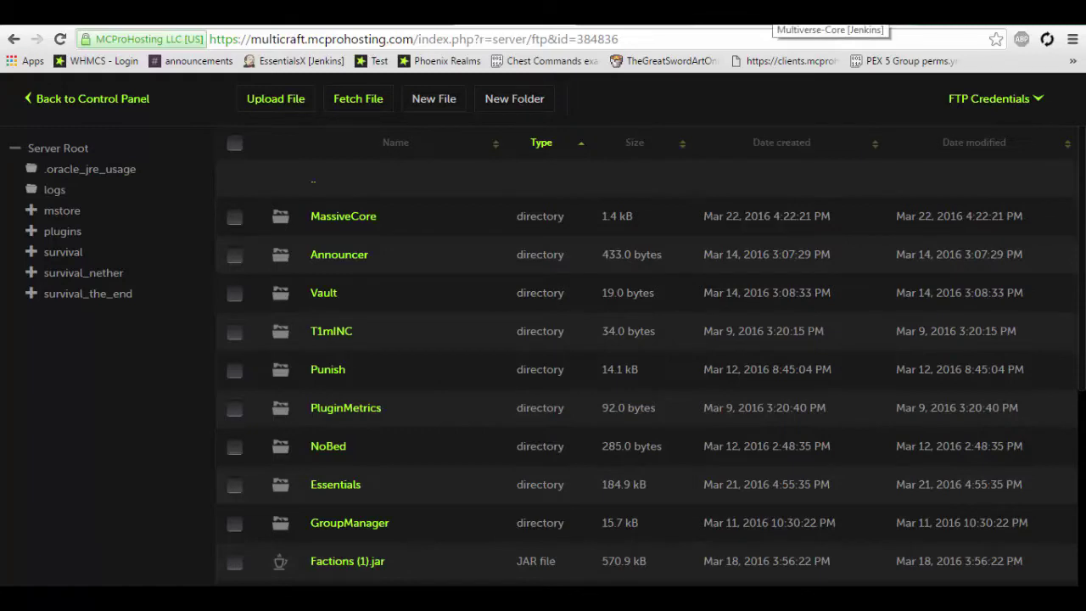
Download Multiverse-Core-2.5.jar from the Multiverse-Core Jenkins project page and keep the file despite the browser's safety prompt.
{"action": "left_click", "coordinate": [772, 14]}
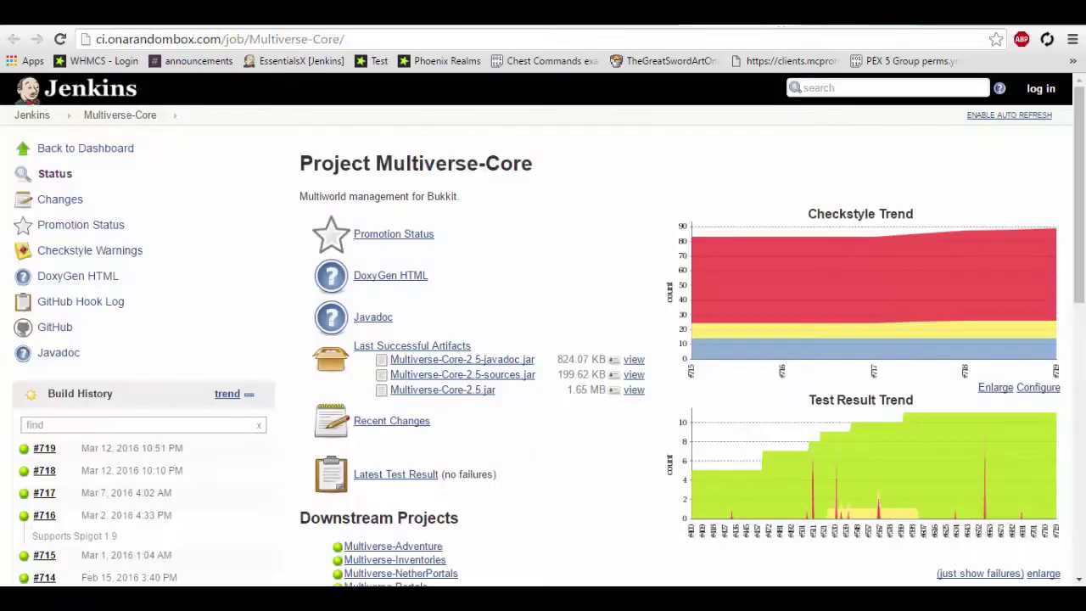
{"action": "left_click", "coordinate": [471, 393]}
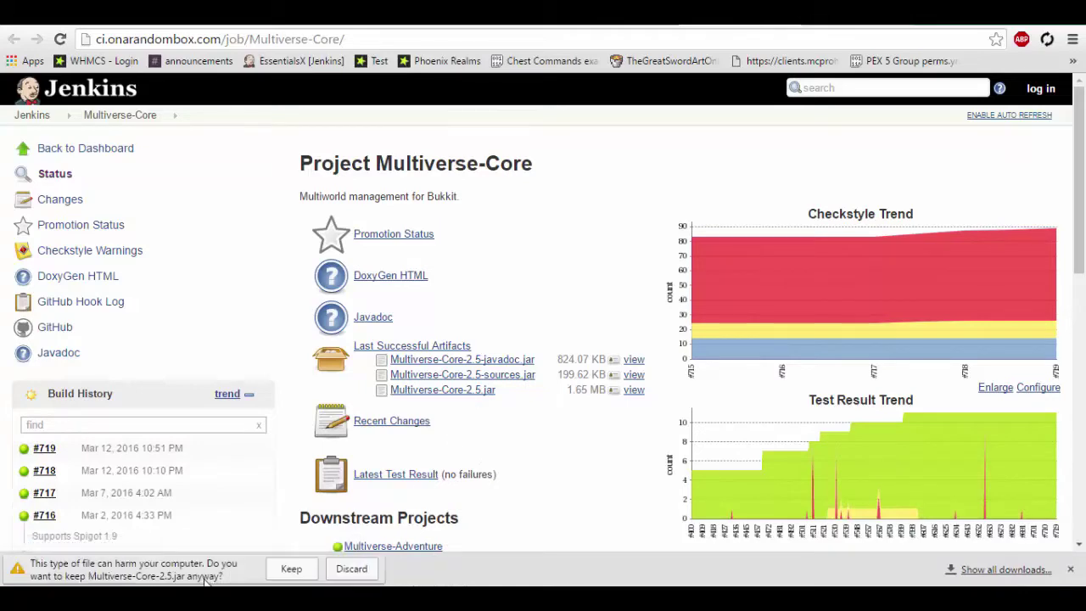
{"action": "left_click", "coordinate": [289, 570]}
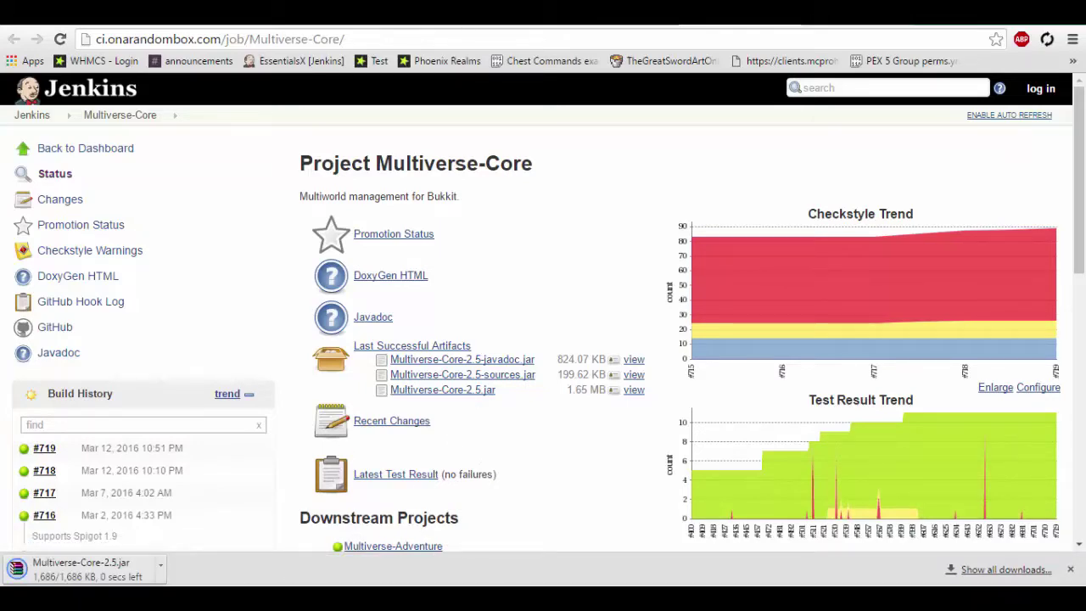
Upload Multiverse-Core-2.5.jar to the server's plugins folder through the web file manager and restart the server.
{"action": "left_click", "coordinate": [497, 14]}
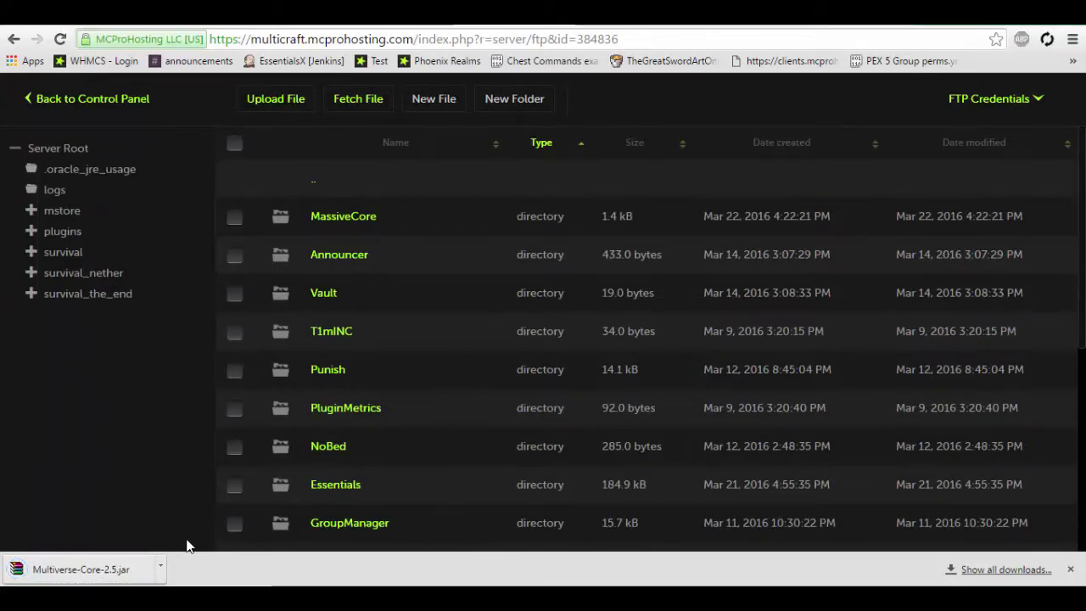
{"action": "left_click_drag", "start_coordinate": [127, 569], "coordinate": [679, 373]}
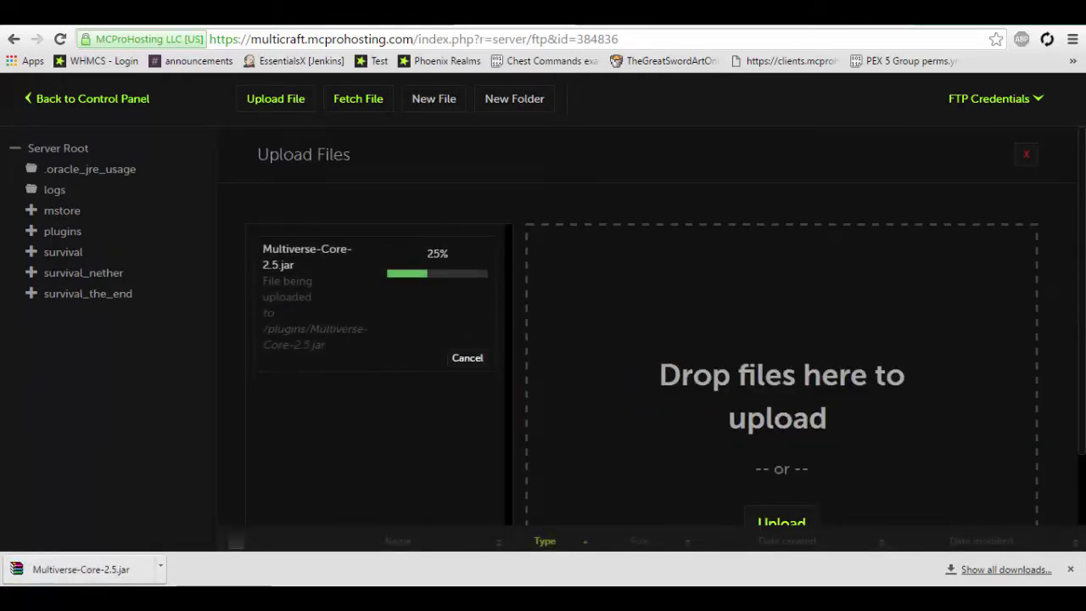
{"action": "left_click", "coordinate": [118, 101]}
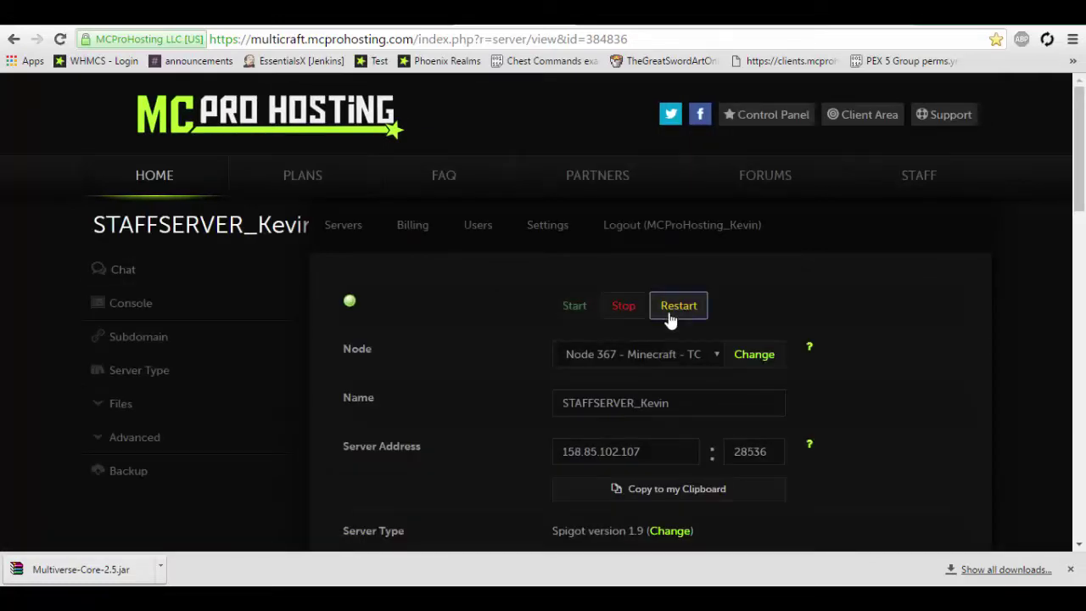
{"action": "left_click", "coordinate": [671, 318]}
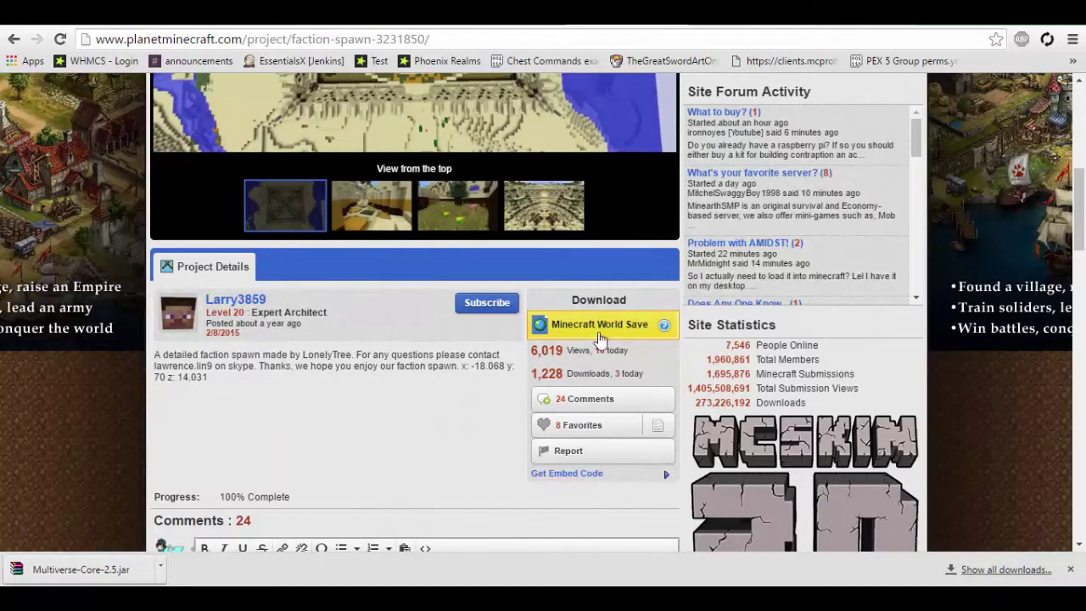
Download factionspawn.zip from MediaFire through the project's Minecraft World Save link and return to the server control panel.
{"action": "left_click", "coordinate": [602, 336]}
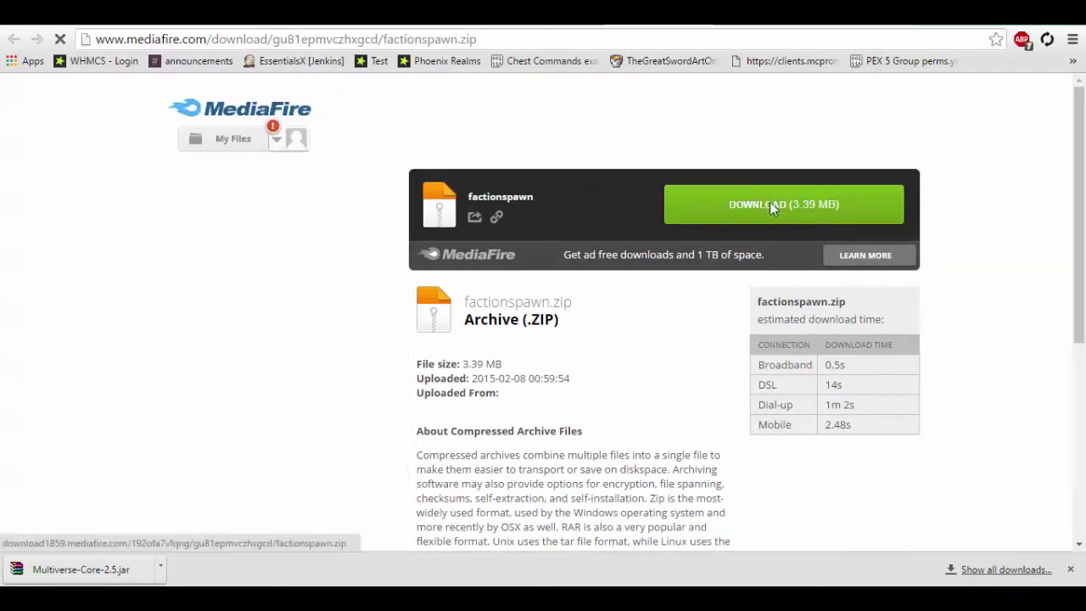
{"action": "left_click", "coordinate": [770, 201]}
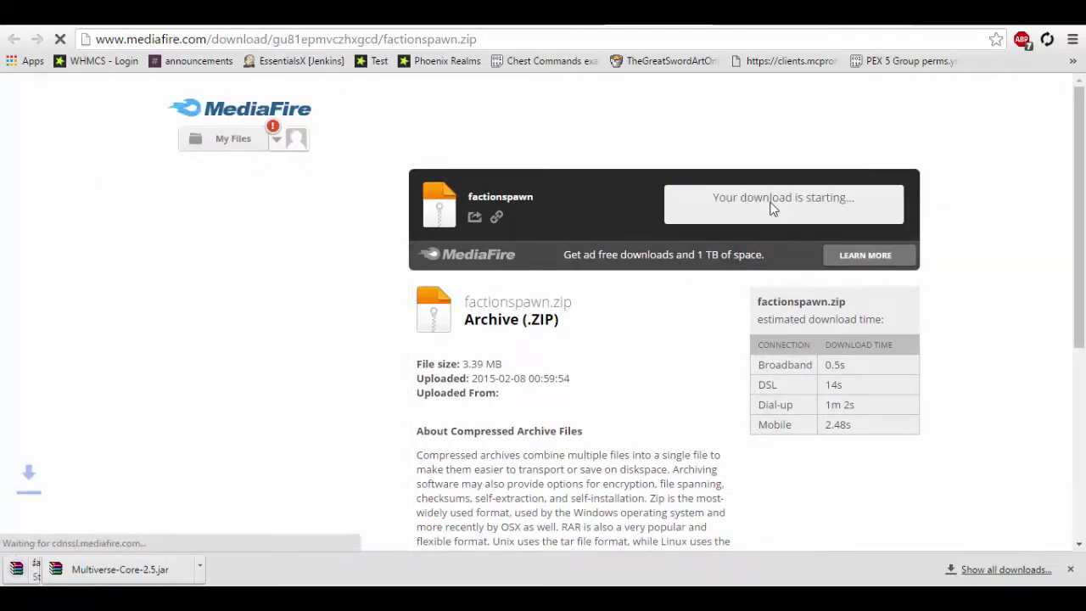
{"action": "left_click", "coordinate": [516, 19]}
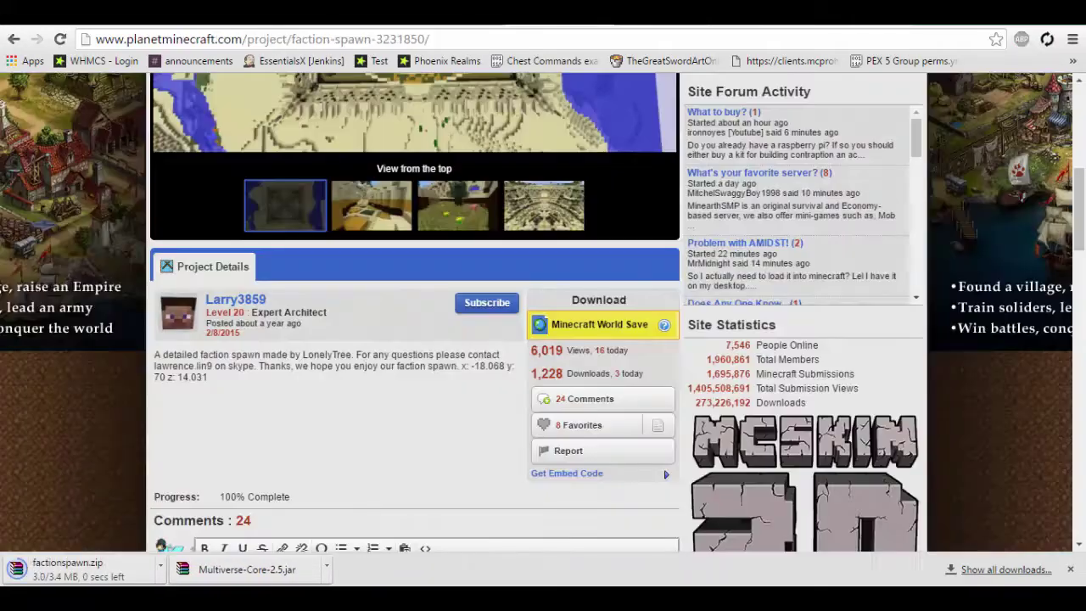
{"action": "left_click", "coordinate": [517, 19]}
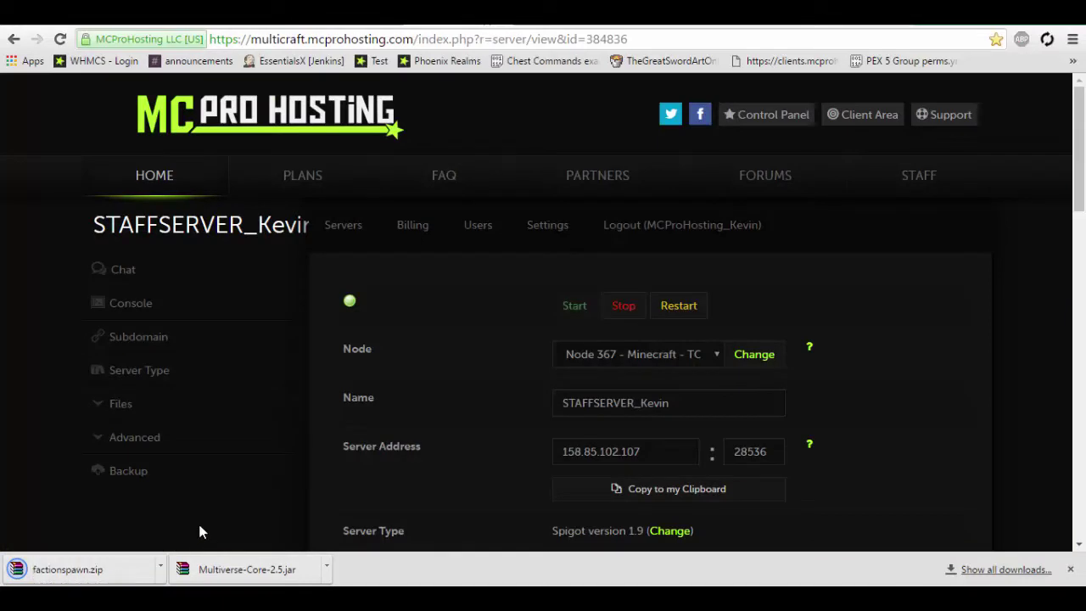
Open factionspawn.zip in WinRAR, extract its factionspawn folder to the desktop, and clear the other windows out of the way.
{"action": "left_click", "coordinate": [82, 560]}
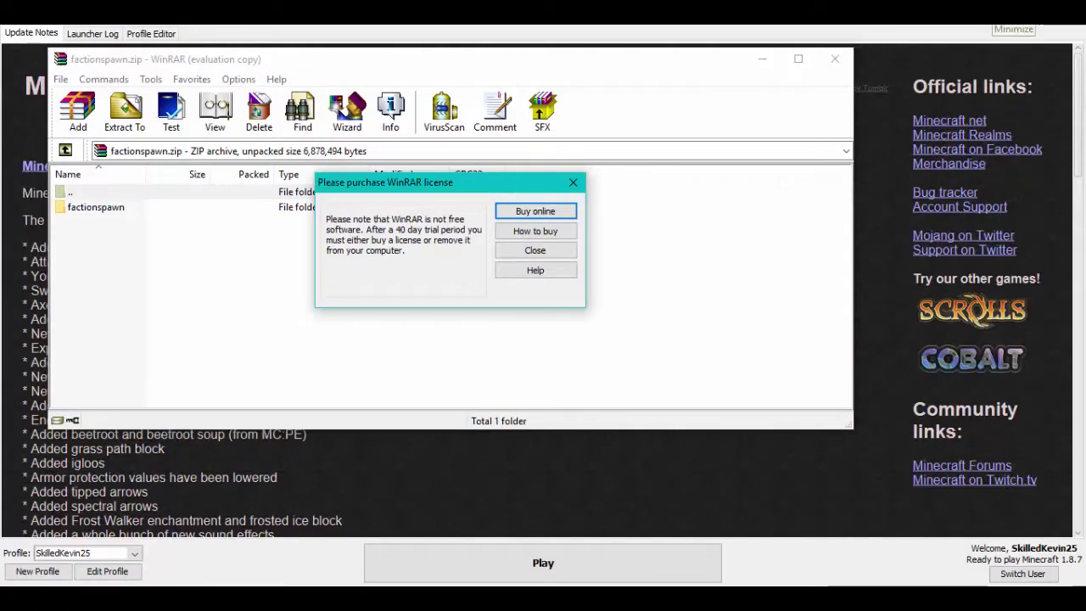
{"action": "left_click", "coordinate": [997, 26]}
{"action": "left_click", "coordinate": [509, 252]}
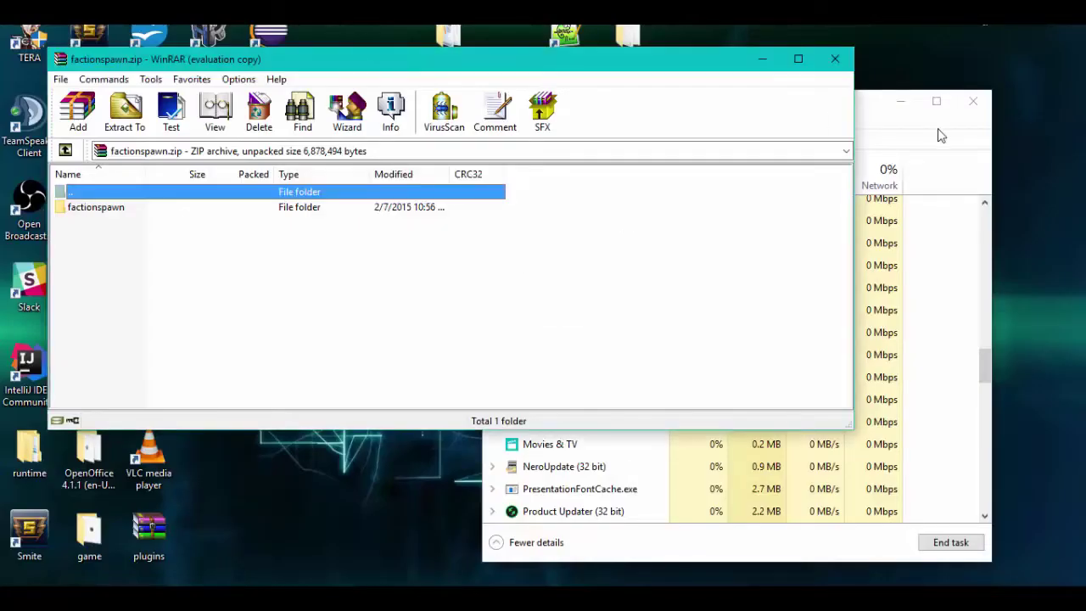
{"action": "left_click", "coordinate": [900, 101]}
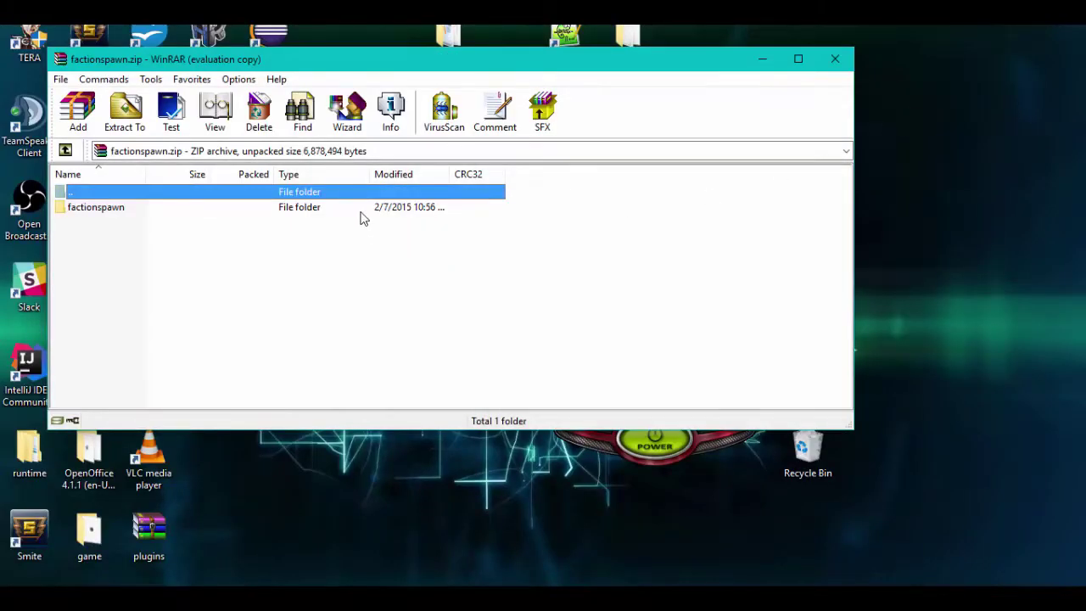
{"action": "double_click", "coordinate": [352, 210]}
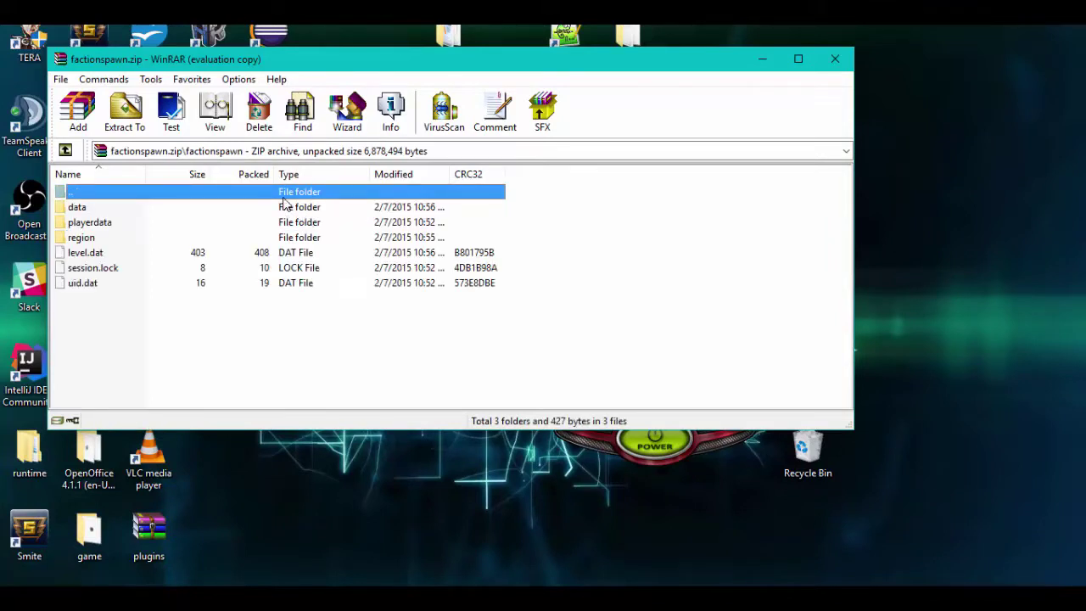
{"action": "double_click", "coordinate": [284, 192]}
{"action": "left_click_drag", "start_coordinate": [272, 210], "coordinate": [913, 282]}
{"action": "left_click", "coordinate": [763, 60]}
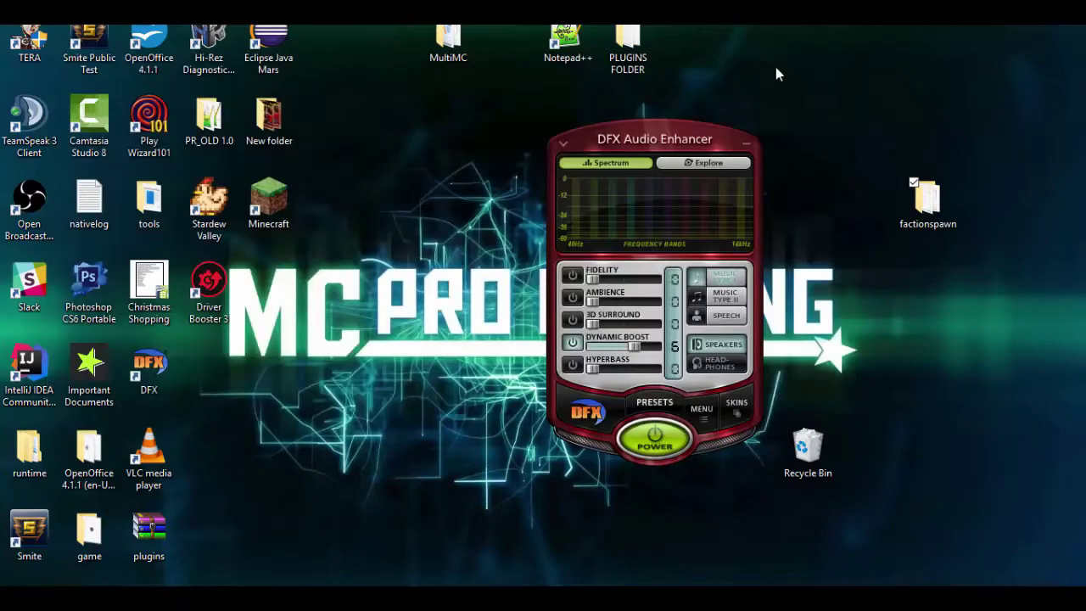
{"action": "left_click", "coordinate": [747, 146]}
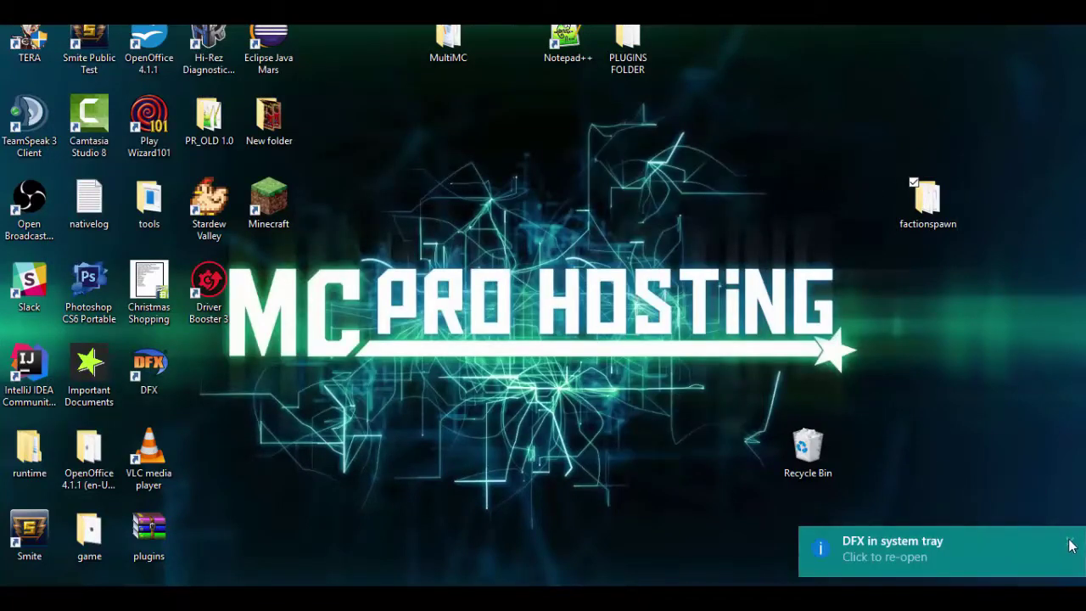
Upload the factionspawn folder from the desktop to the server's root directory with FileZilla.
{"action": "left_click_drag", "start_coordinate": [937, 206], "coordinate": [514, 458]}
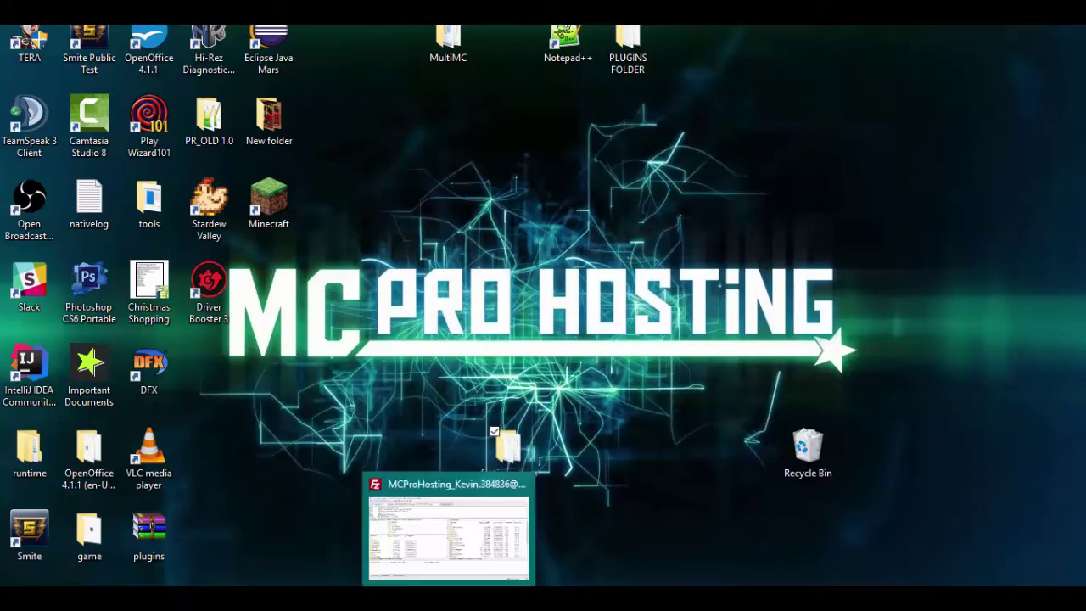
{"action": "left_click", "coordinate": [452, 598]}
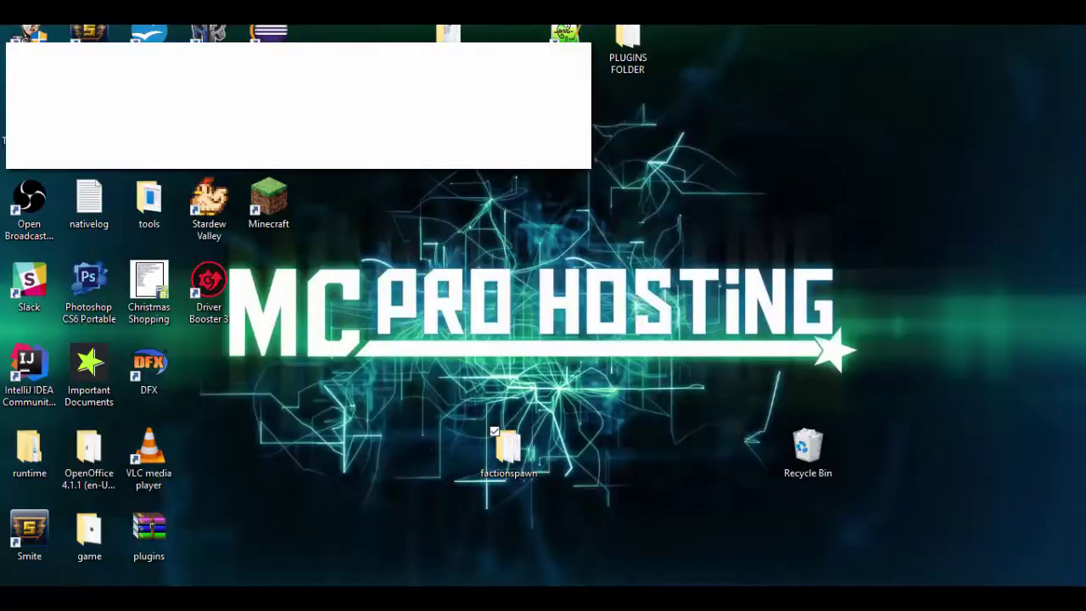
{"action": "left_click_drag", "start_coordinate": [509, 468], "coordinate": [1070, 342]}
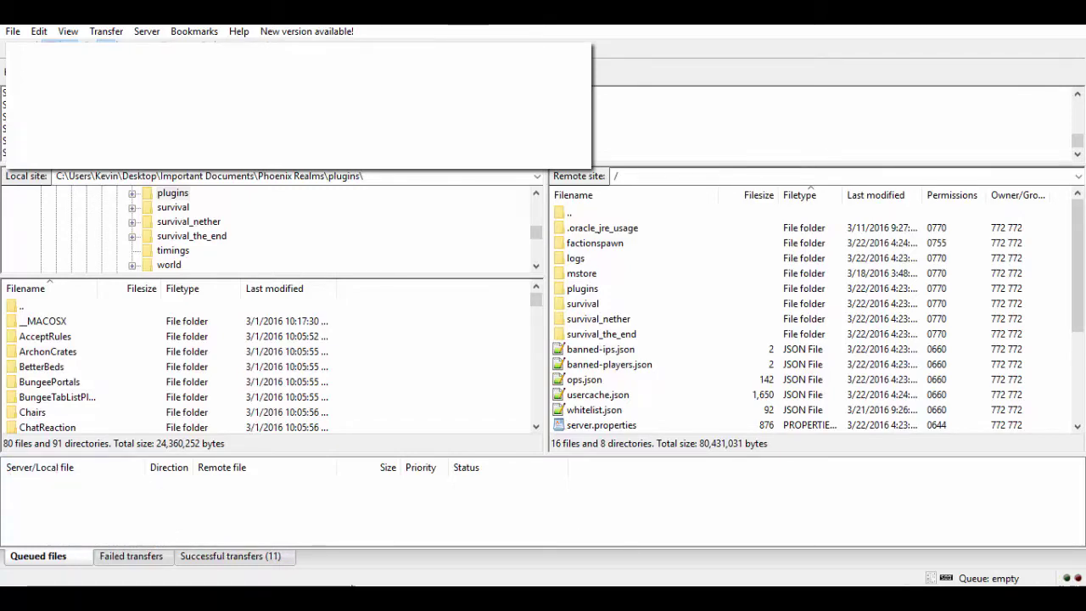
Show the advanced options with the World setting on the server's control panel page in the browser.
{"action": "left_click", "coordinate": [353, 585]}
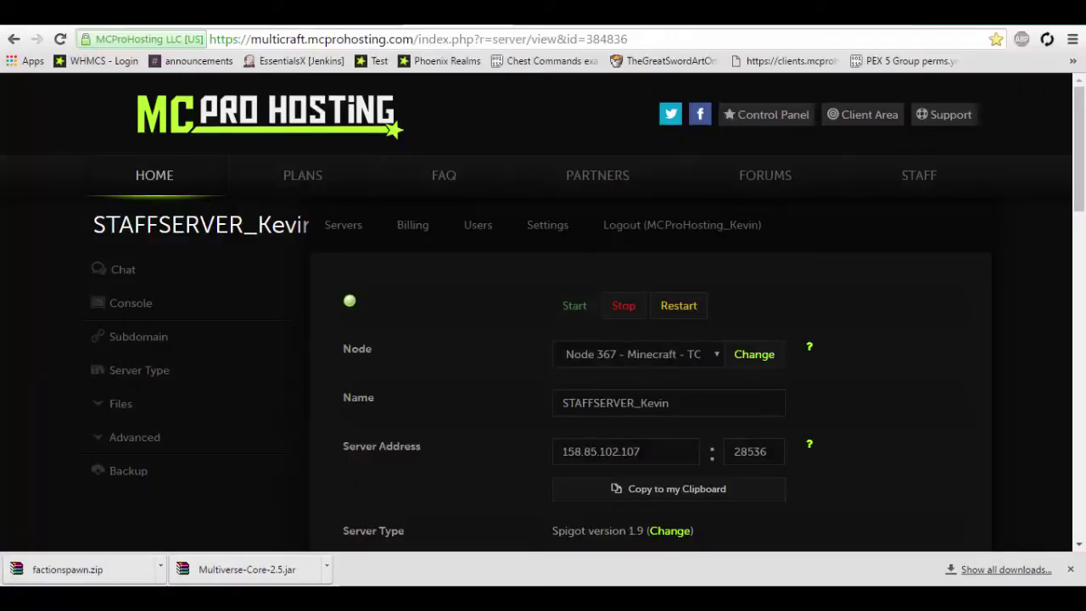
{"action": "left_click", "coordinate": [1071, 570]}
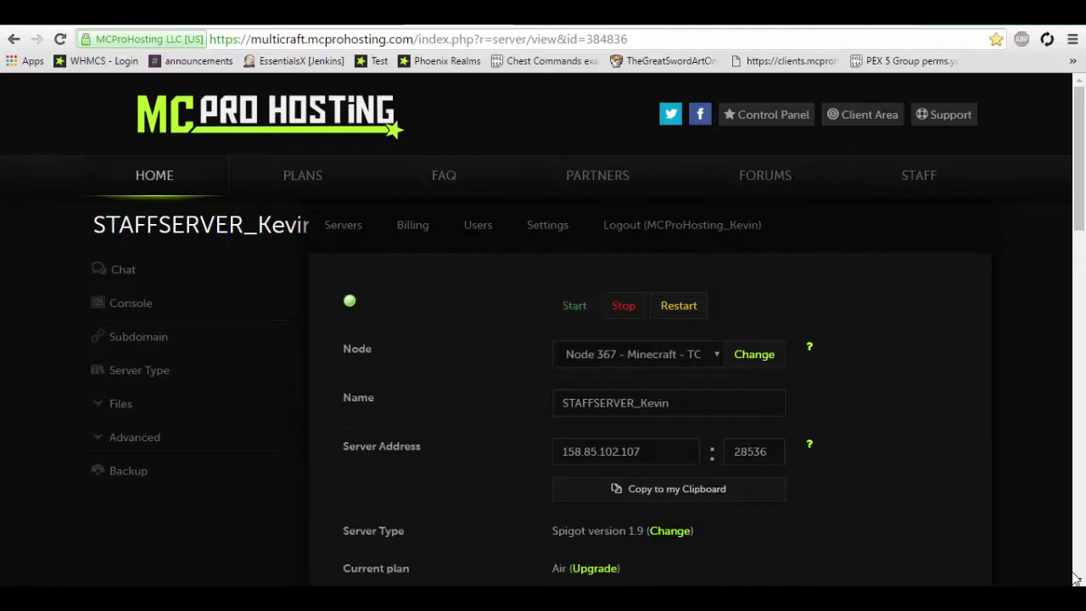
{"action": "scroll", "coordinate": [981, 441], "scroll_direction": "down", "scroll_amount": 8}
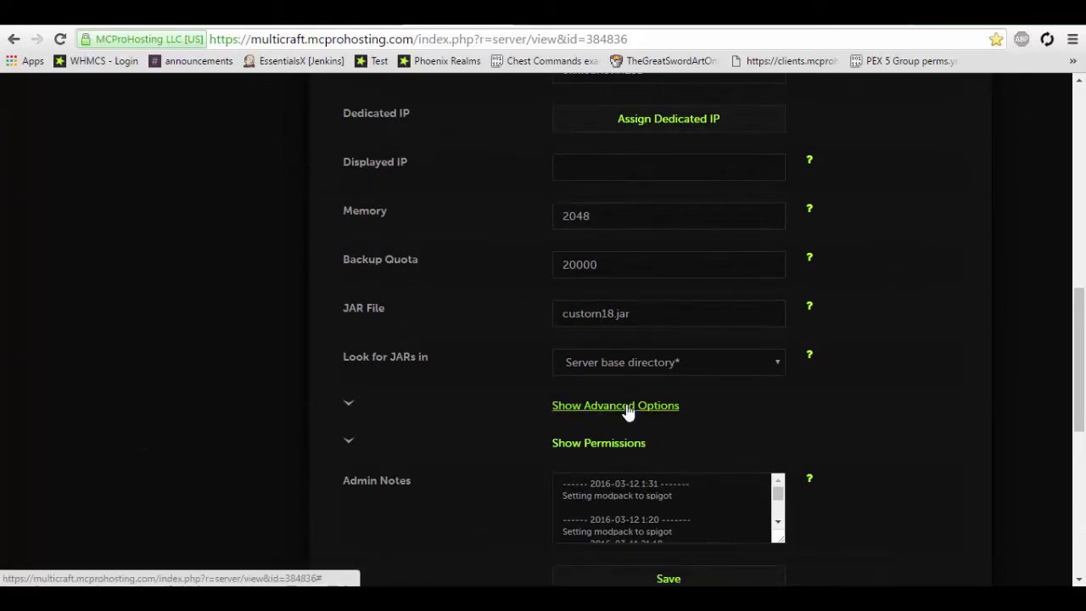
{"action": "left_click", "coordinate": [625, 407]}
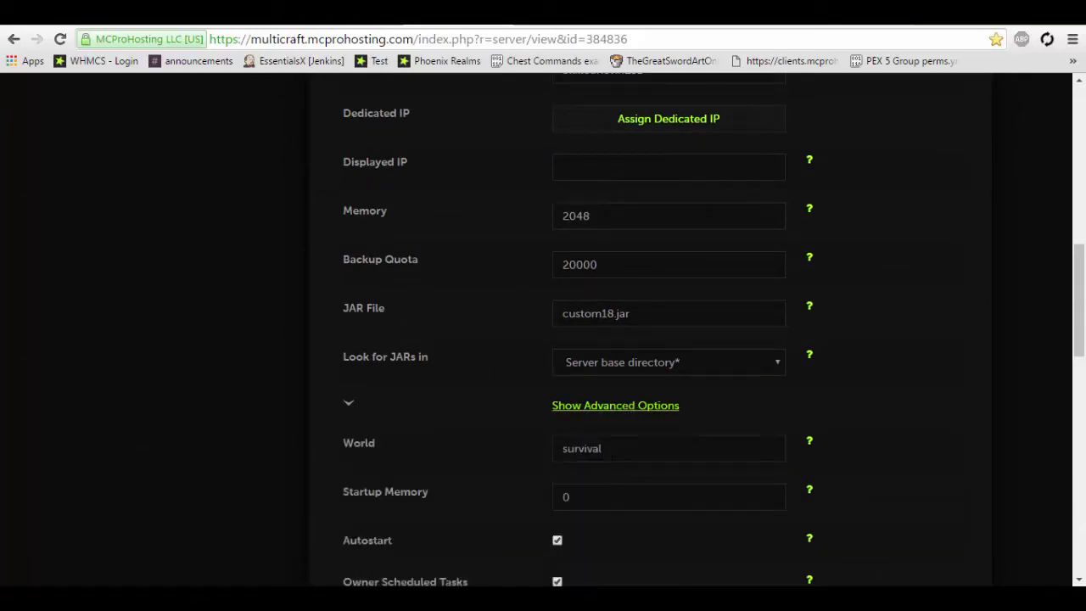
{"action": "key", "text": "Tab"}
{"action": "left_click", "coordinate": [602, 448]}
{"action": "left_click", "coordinate": [751, 414]}
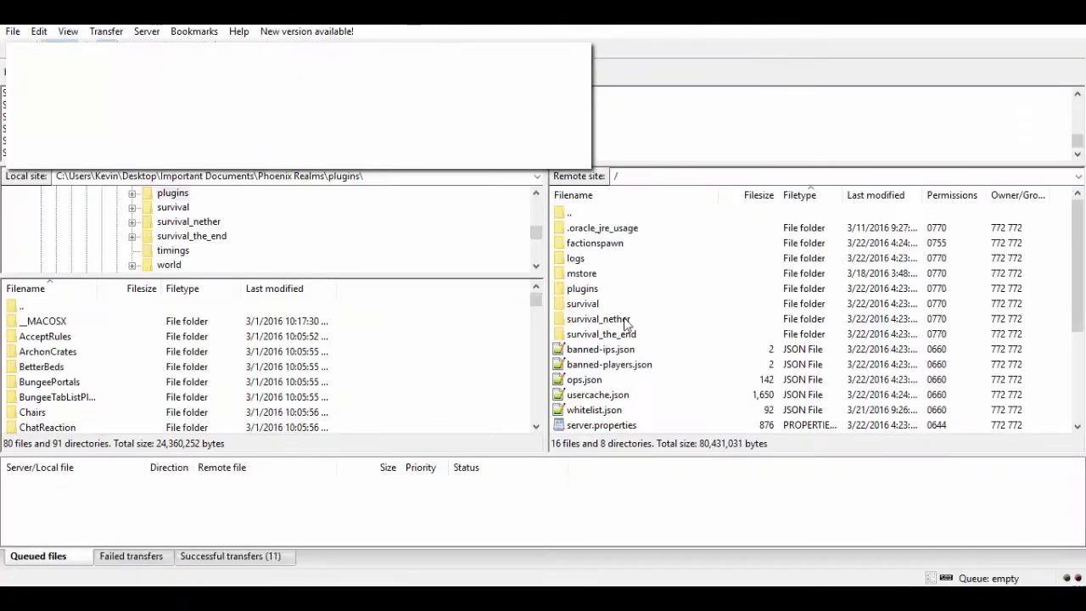
Copy the name of the uploaded factionspawn folder in FileZilla without renaming it.
{"action": "left_click", "coordinate": [598, 244]}
{"action": "right_click", "coordinate": [597, 247]}
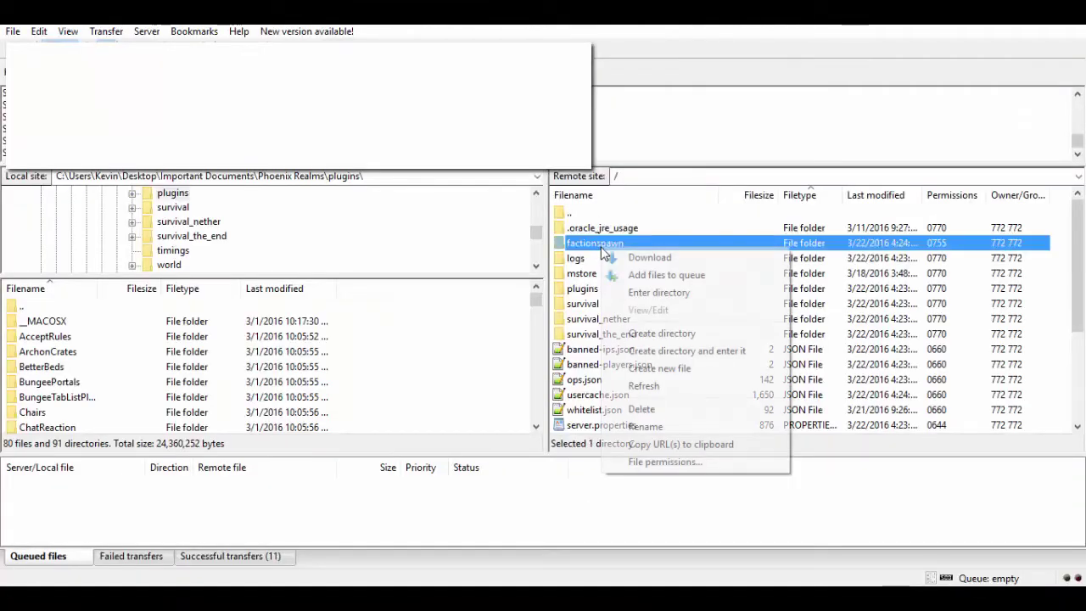
{"action": "left_click", "coordinate": [653, 422]}
{"action": "key", "text": "ctrl+c"}
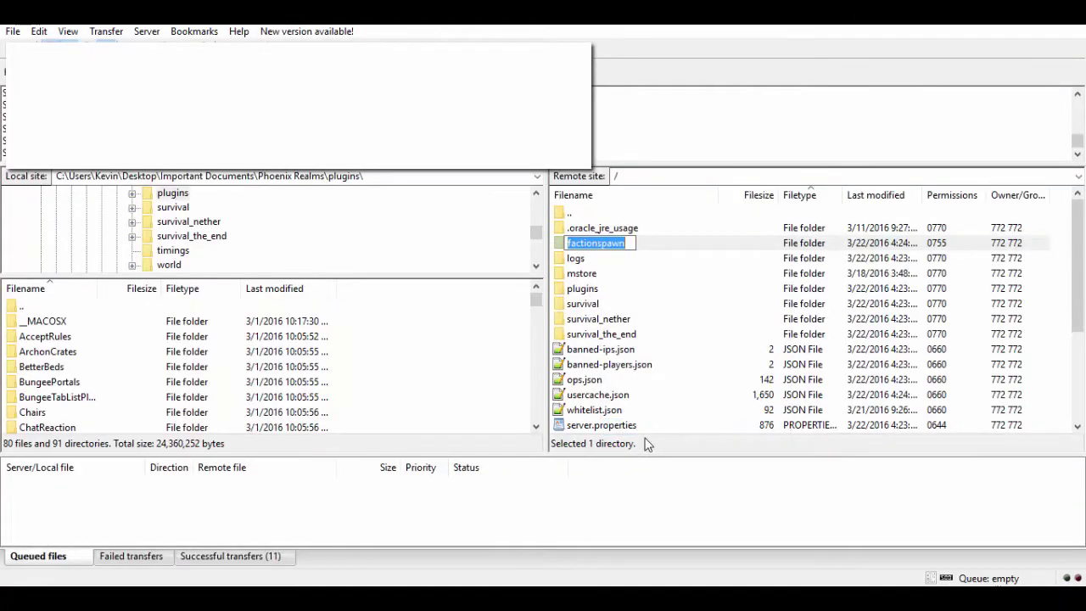
{"action": "left_click", "coordinate": [698, 259]}
{"action": "left_click", "coordinate": [653, 241]}
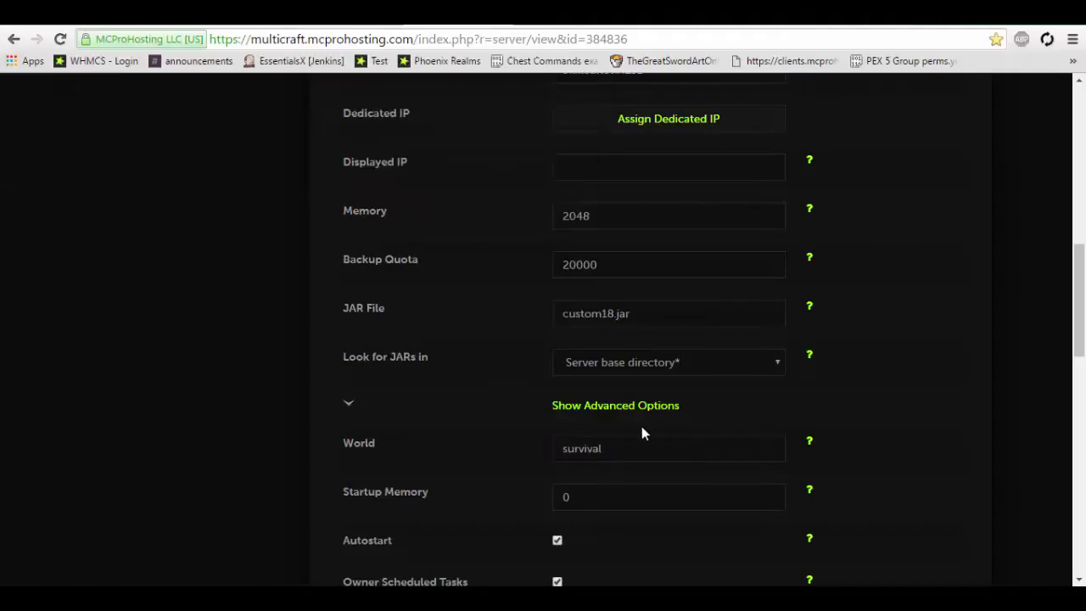
Enter factionspawn as the server's World in the advanced options, and reload the page without saving.
{"action": "left_click", "coordinate": [644, 448]}
{"action": "key", "text": "ctrl+a"}
{"action": "key", "text": "ctrl+v"}
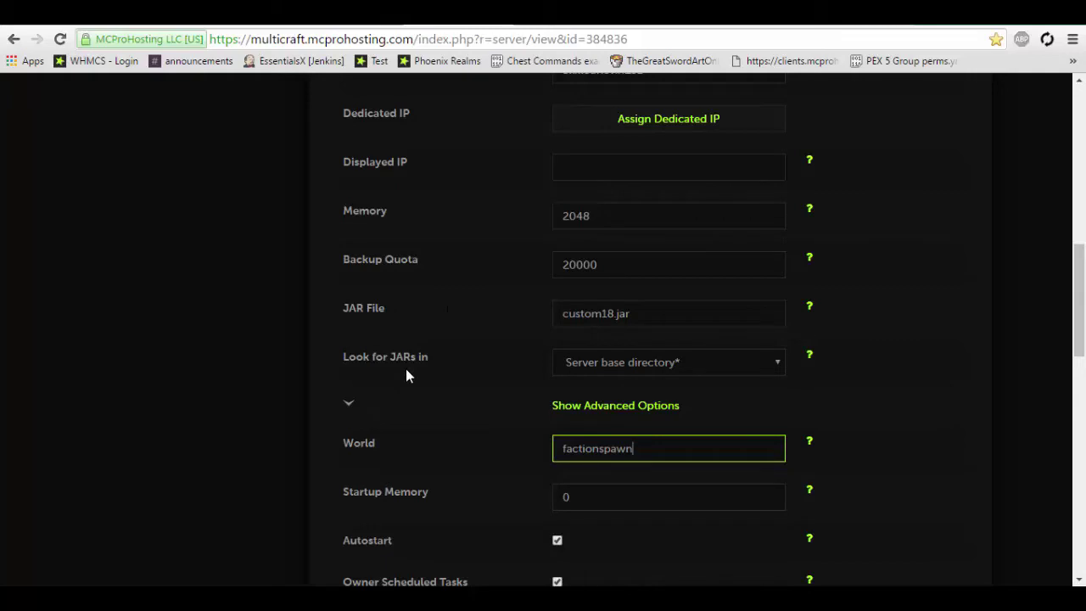
{"action": "left_click", "coordinate": [60, 38]}
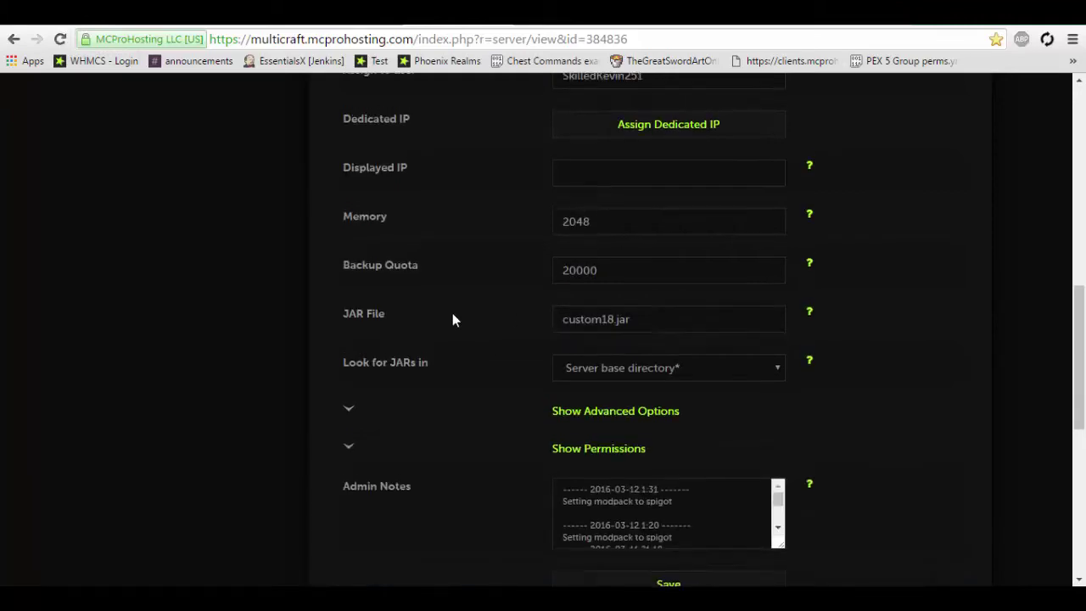
{"action": "scroll", "coordinate": [459, 294], "scroll_direction": "up", "scroll_amount": 5}
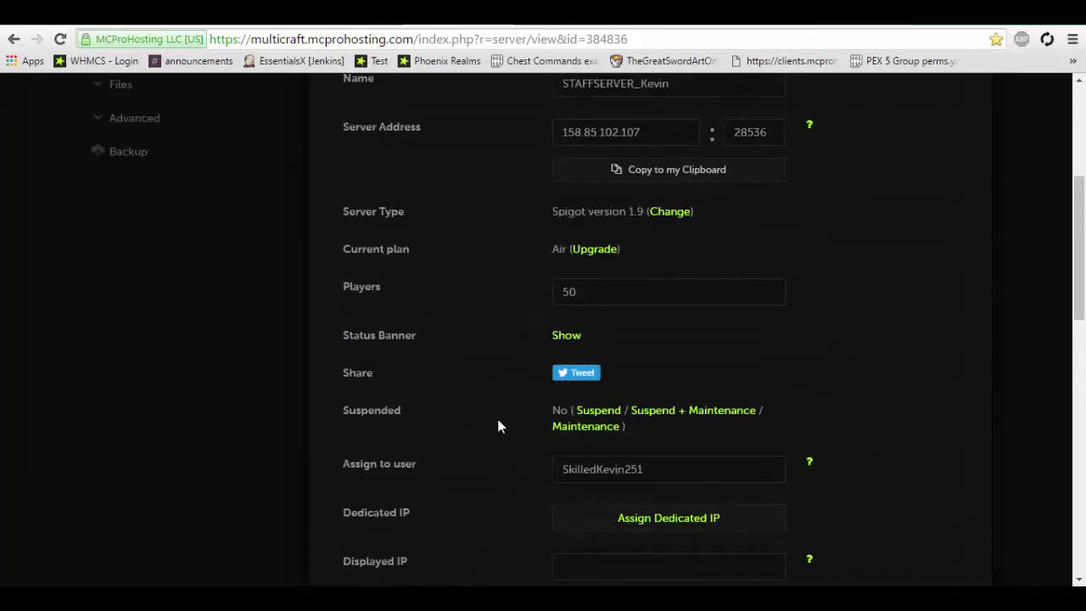
{"action": "scroll", "coordinate": [498, 427], "scroll_direction": "up", "scroll_amount": 2}
Switch to the Minecraft launcher, choose a different game release for the current profile, and save the profile.
{"action": "left_click", "coordinate": [584, 332]}
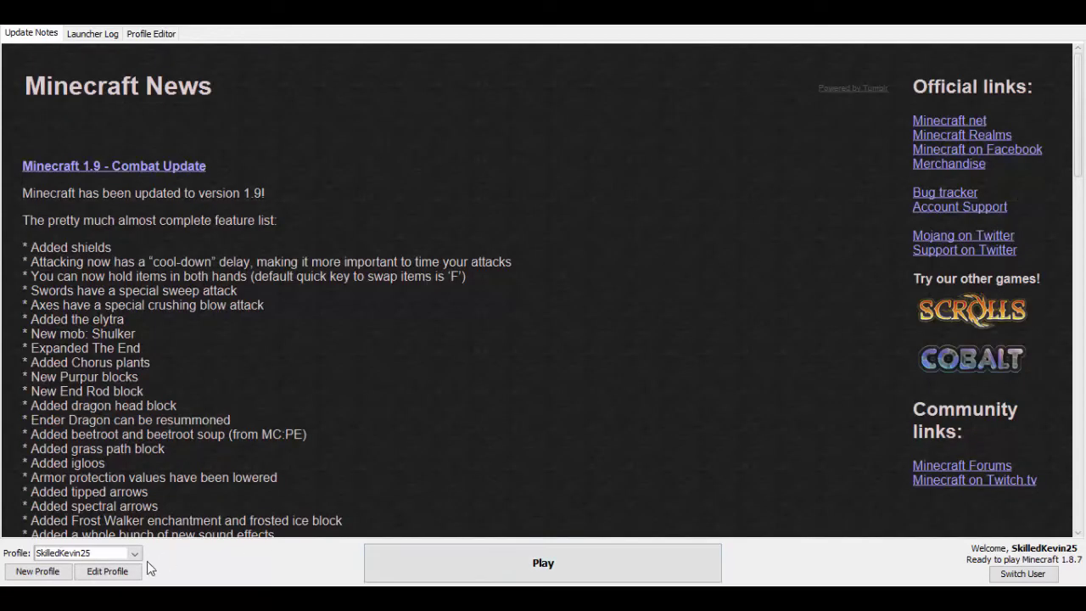
{"action": "left_click", "coordinate": [134, 566]}
{"action": "left_click", "coordinate": [406, 361]}
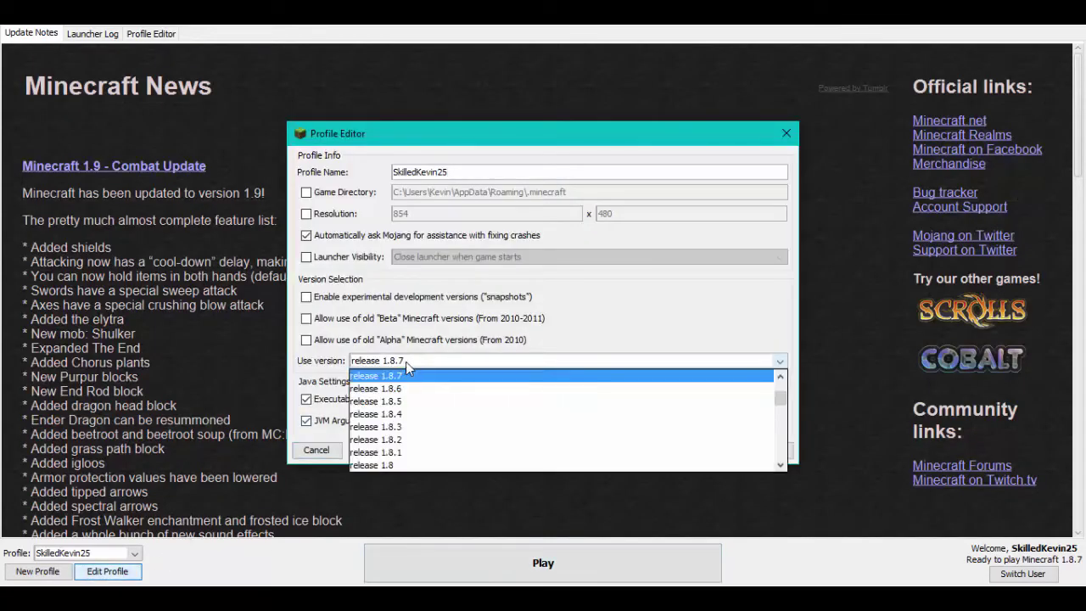
{"action": "left_click", "coordinate": [394, 389]}
{"action": "left_click", "coordinate": [756, 450]}
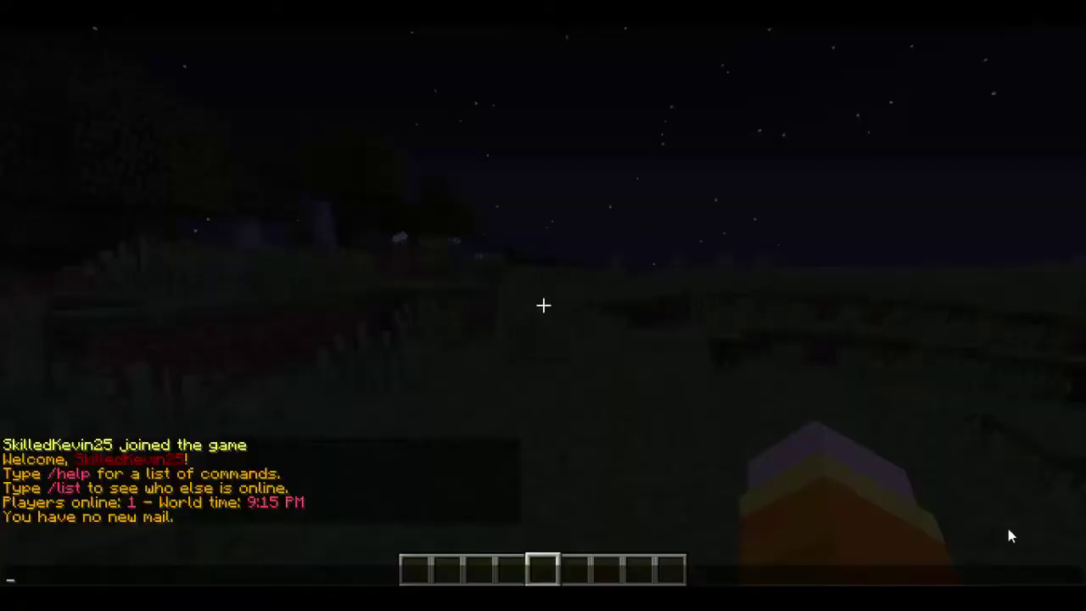
Look up the Import Command in the Multiverse-Core wiki and try to run /mv import factionsspawn normal in the game chat.
{"action": "key", "text": "w"}
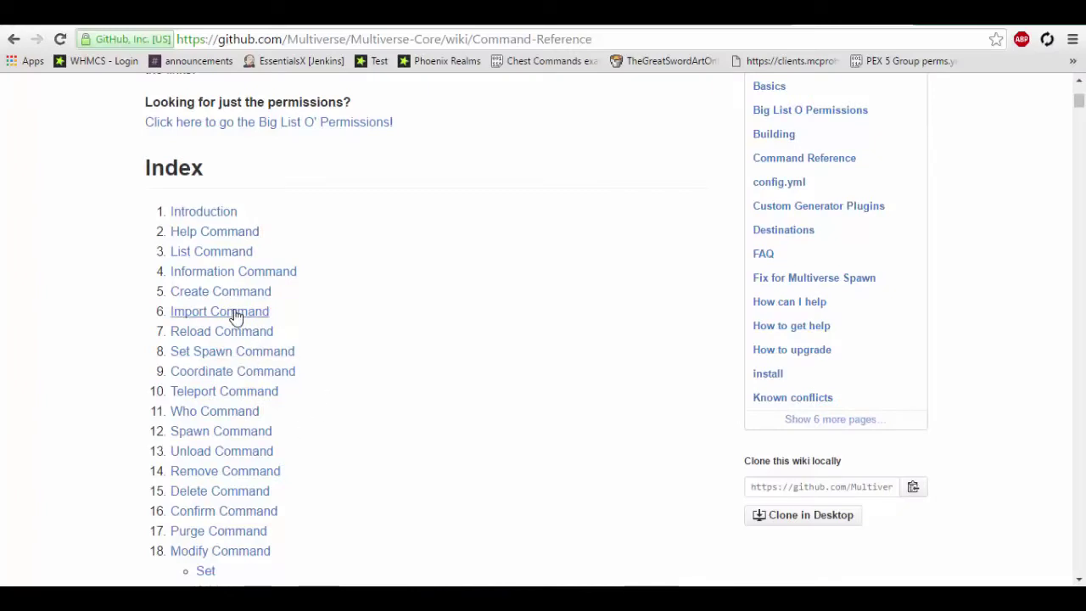
{"action": "left_click", "coordinate": [258, 314]}
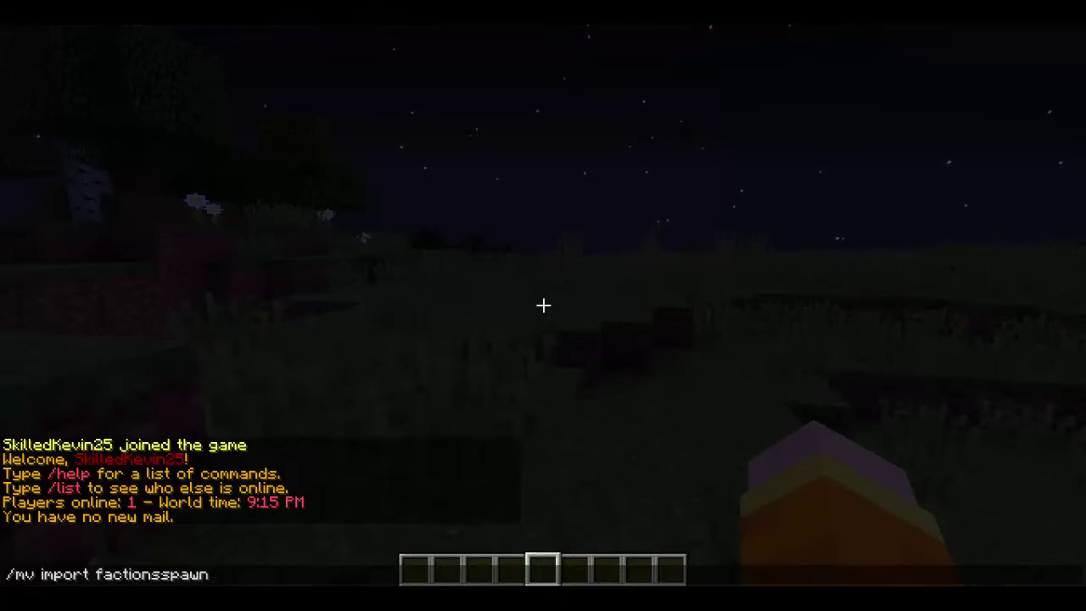
{"action": "key", "text": "alt+Tab"}
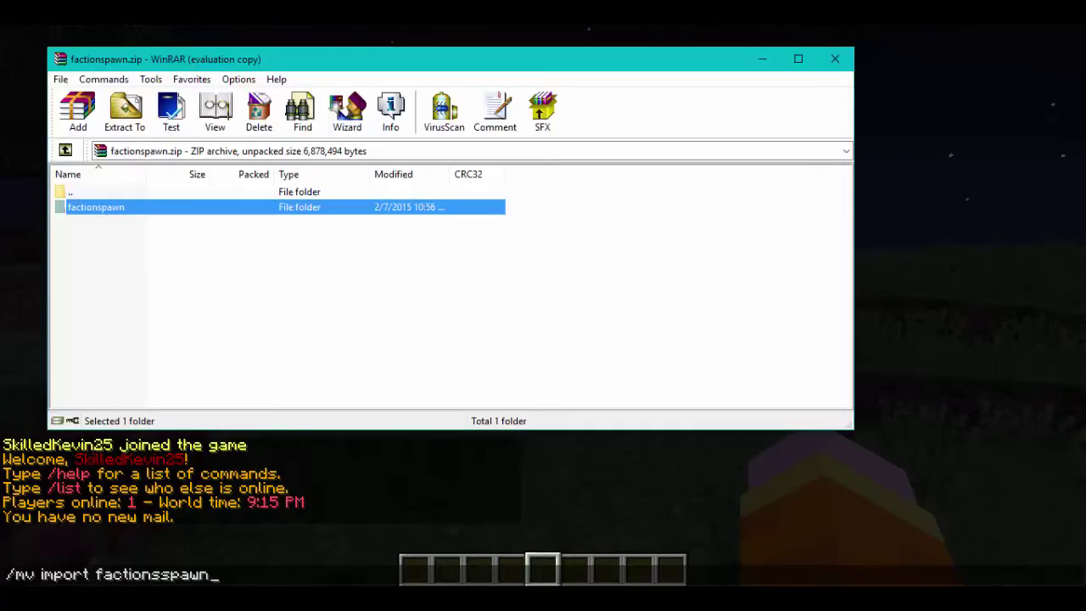
{"action": "key", "text": "alt+Tab"}
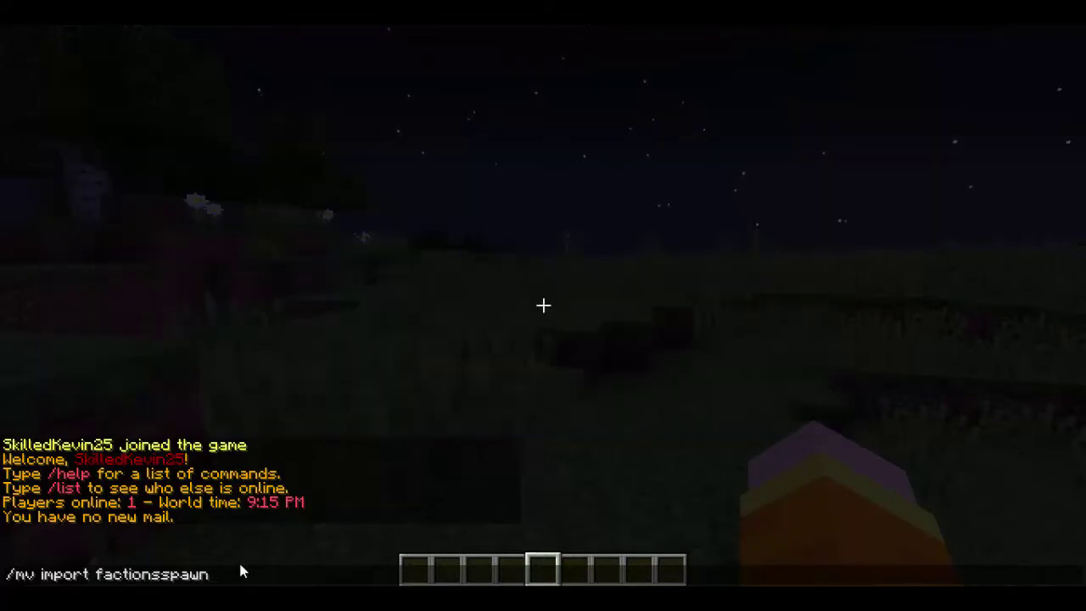
{"action": "type", "text": "normal"}
{"action": "key", "text": "Return"}
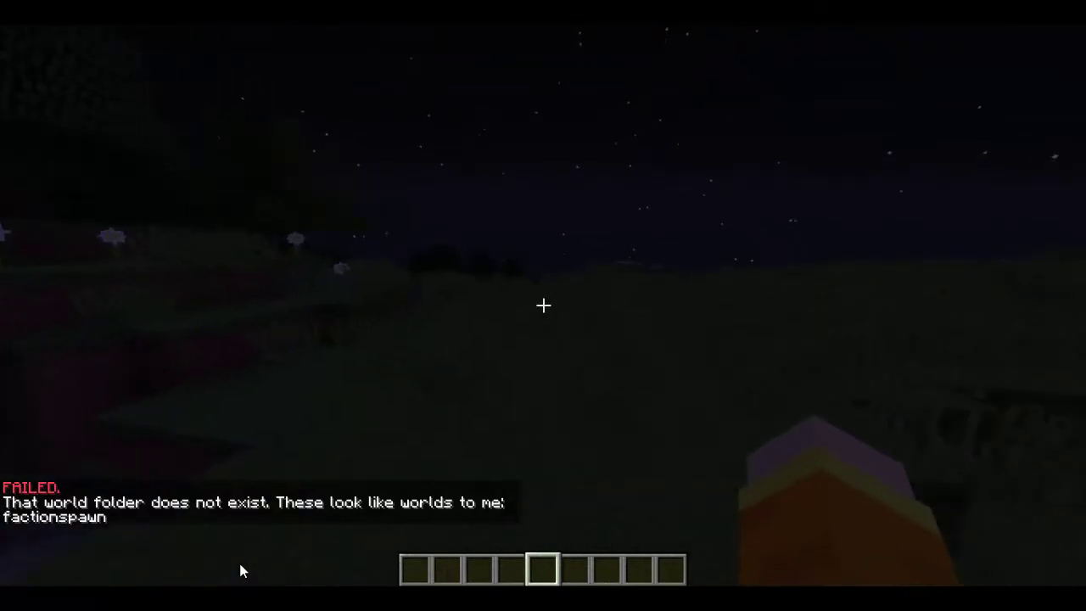
Recall the import command, correct the world name, and run /mv import factionspawn normal.
{"action": "key", "text": "t"}
{"action": "key", "text": "Up"}
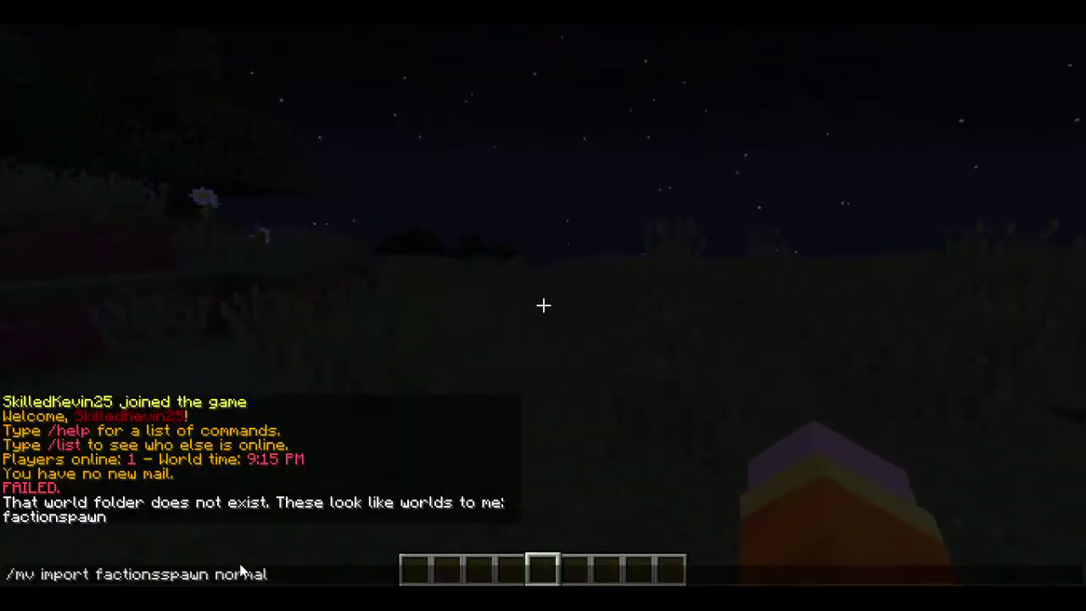
{"action": "key", "text": "Return"}
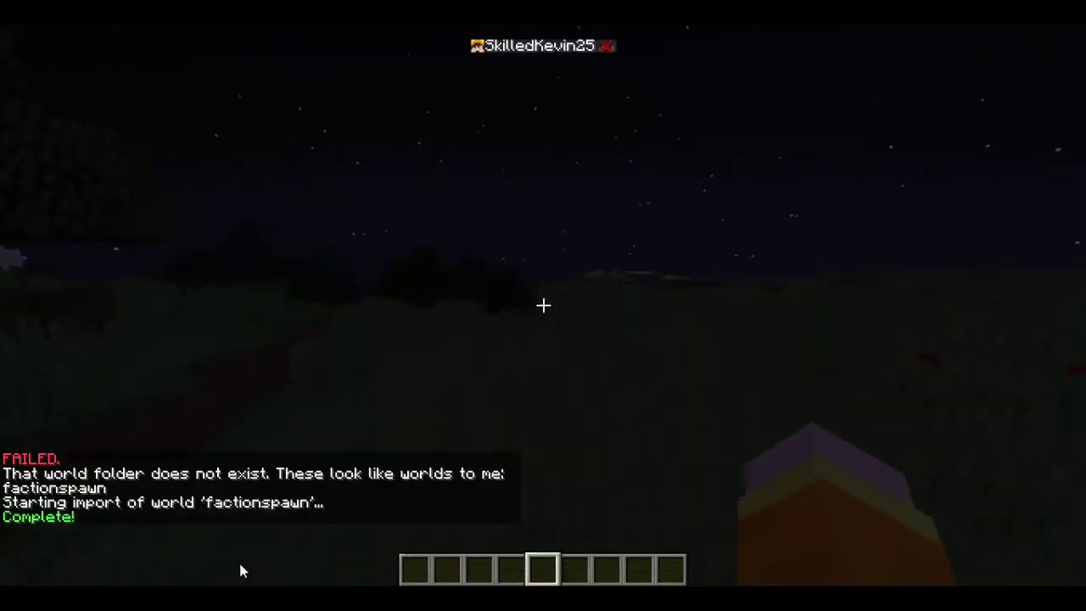
Teleport into the imported world with /mvtp factionspawn.
{"action": "key", "text": "slash"}
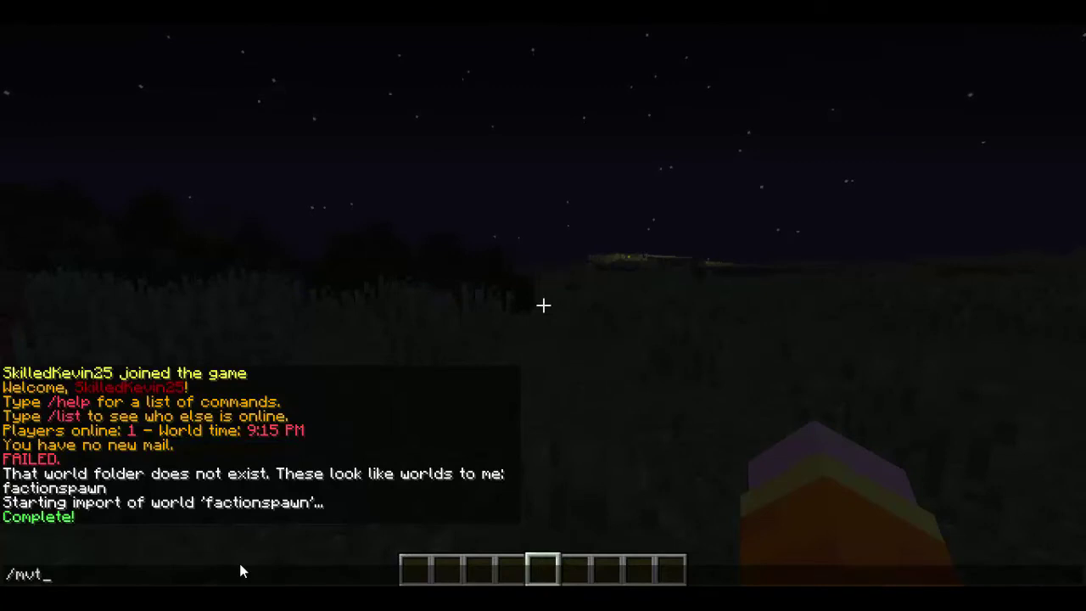
{"action": "type", "text": "mvtp factionspawn"}
{"action": "key", "text": "Return"}
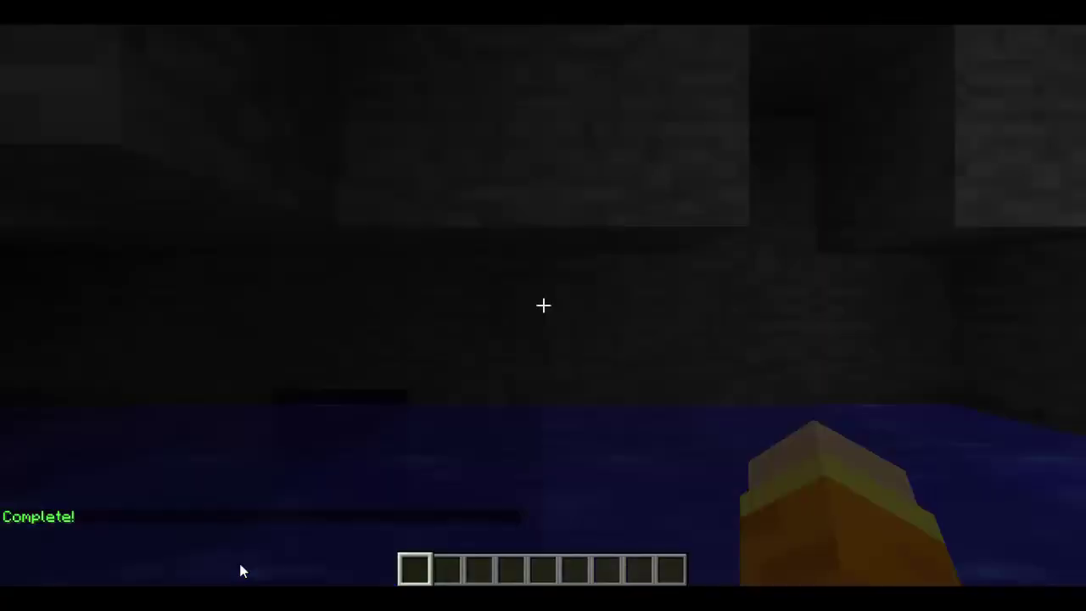
Move out of the flooded cave and look around the surrounding terrain for the spawn build.
{"action": "scroll", "coordinate": [543, 306], "scroll_direction": "up", "scroll_amount": 1}
{"action": "key", "text": "w"}
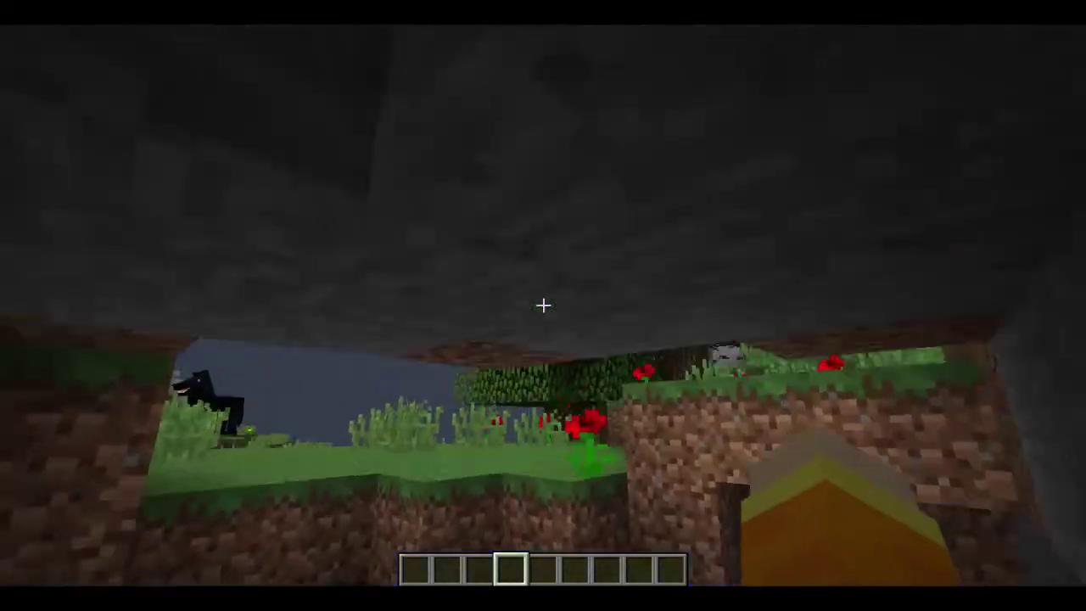
{"action": "key", "text": "w"}
{"action": "key", "text": "space"}
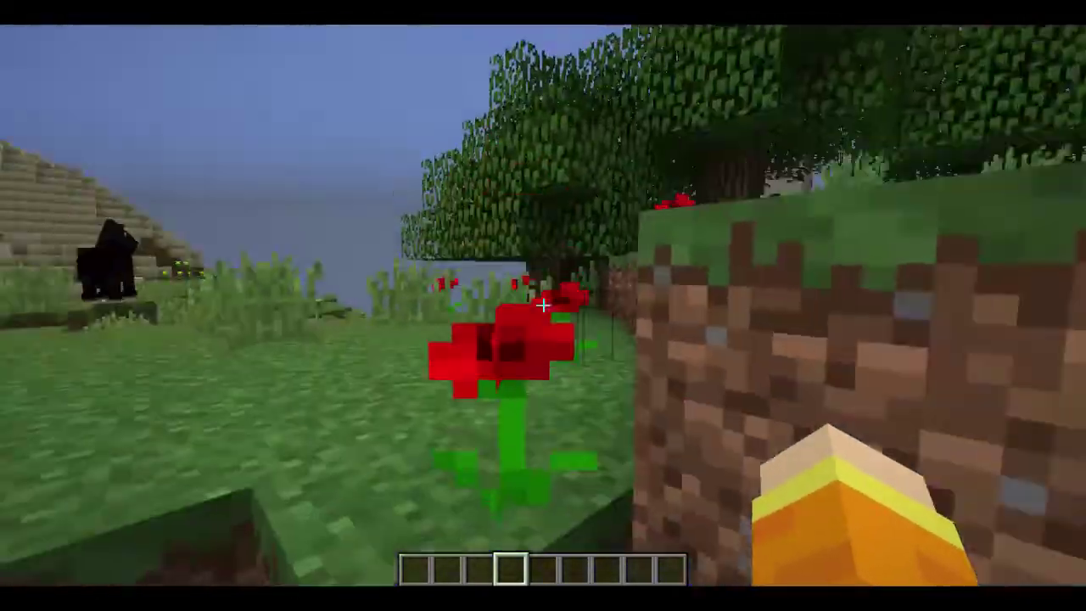
{"action": "key", "text": "s"}
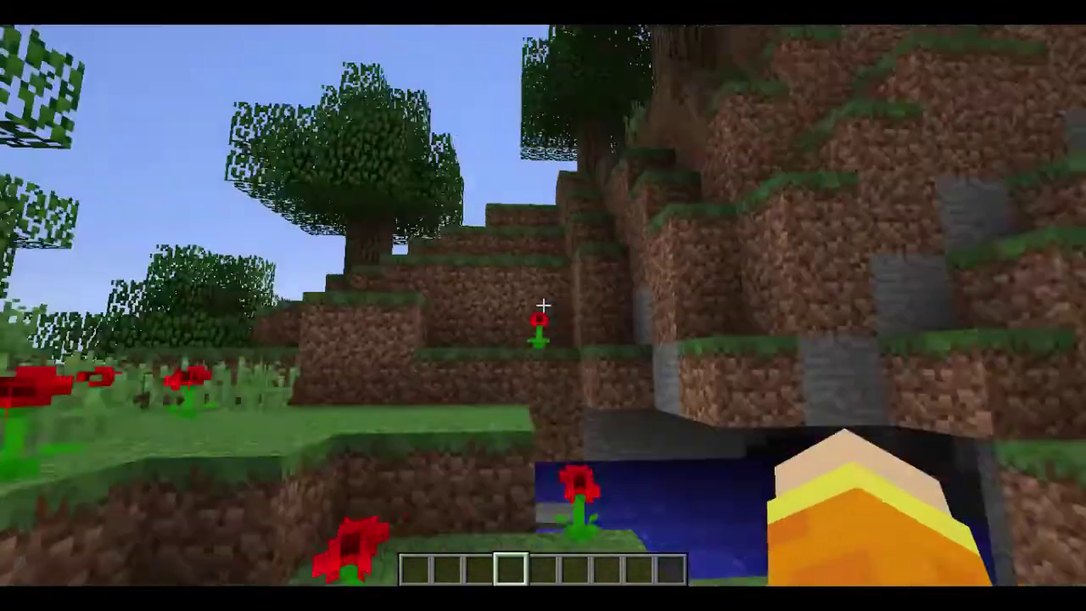
{"action": "key", "text": "a"}
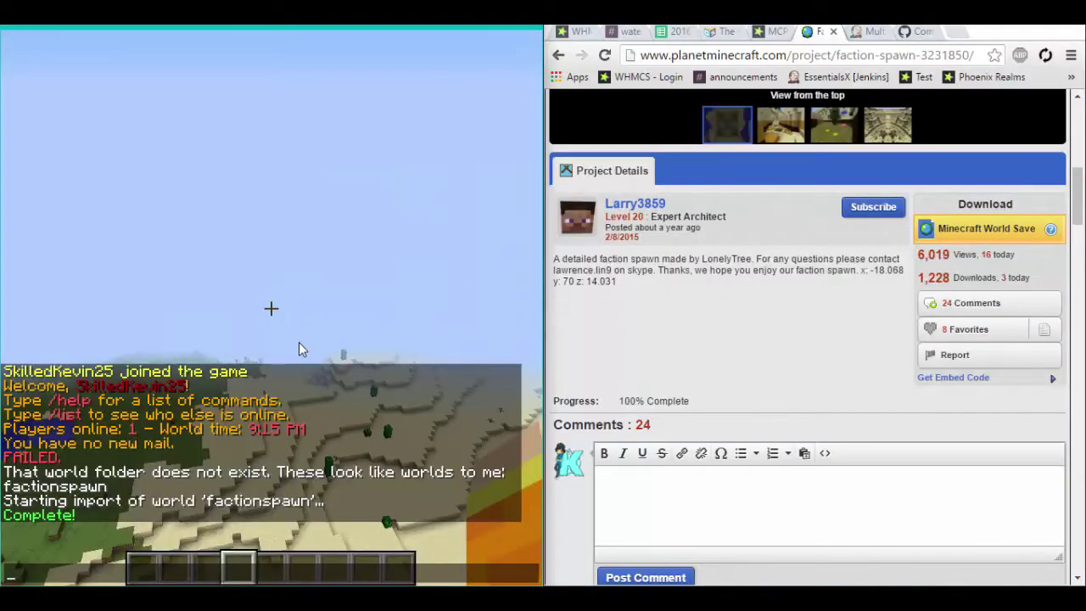
Teleport the player with /tp to the build's coordinates from the Planet Minecraft page, rounded to -18 70 14.
{"action": "key", "text": "Escape"}
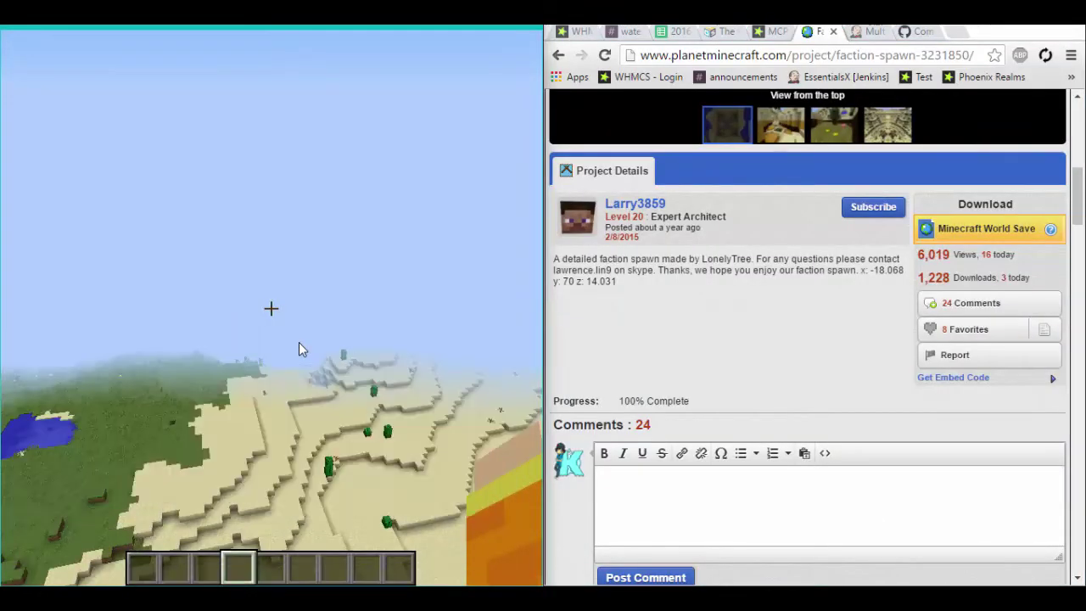
{"action": "type", "text": "/tp Skilled"}
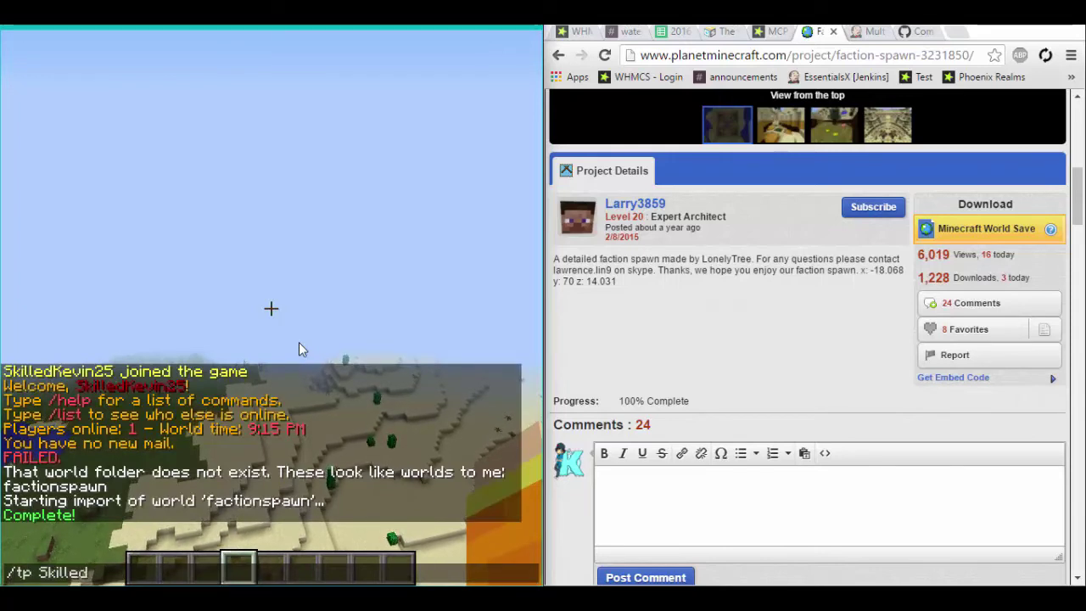
{"action": "type", "text": "Kevin25"}
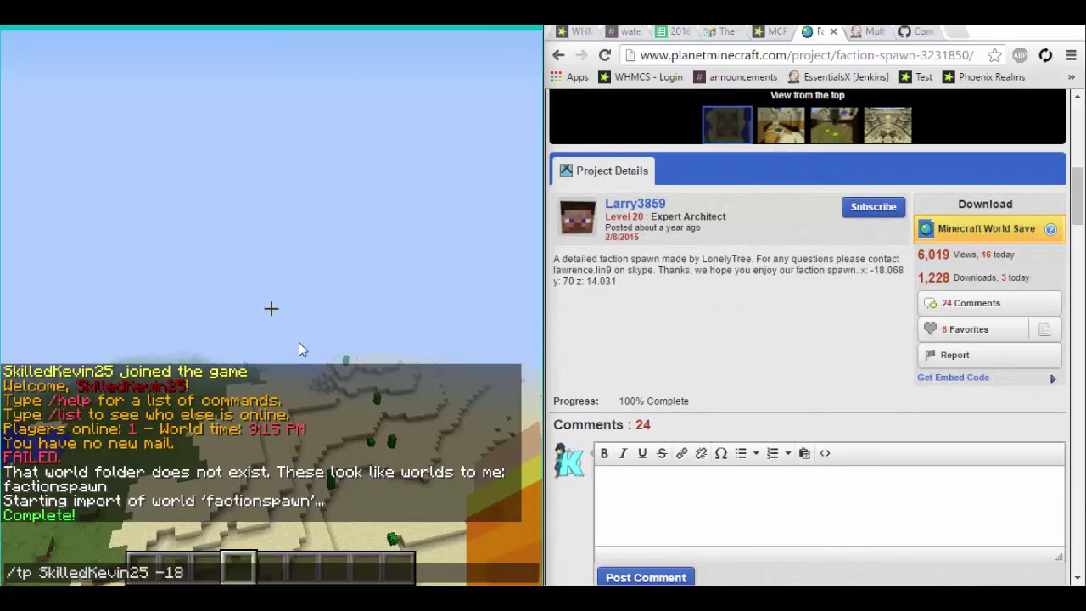
{"action": "type", "text": "-18 70 14"}
{"action": "key", "text": "Return"}
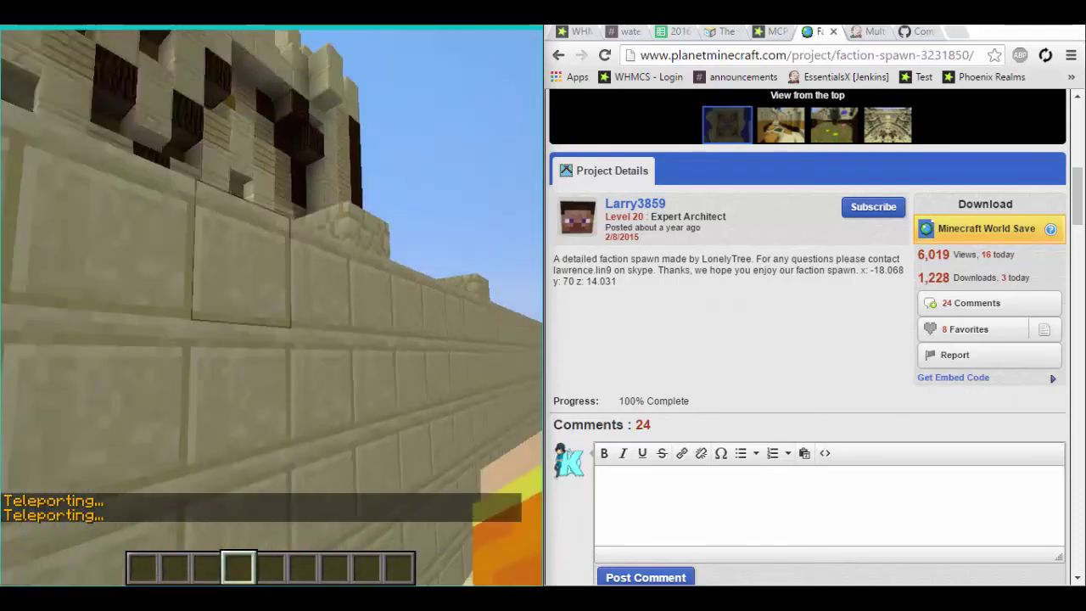
Fly up over the sandstone wall and view the faction spawn from above.
{"action": "key", "text": "space"}
{"action": "key", "text": "s"}
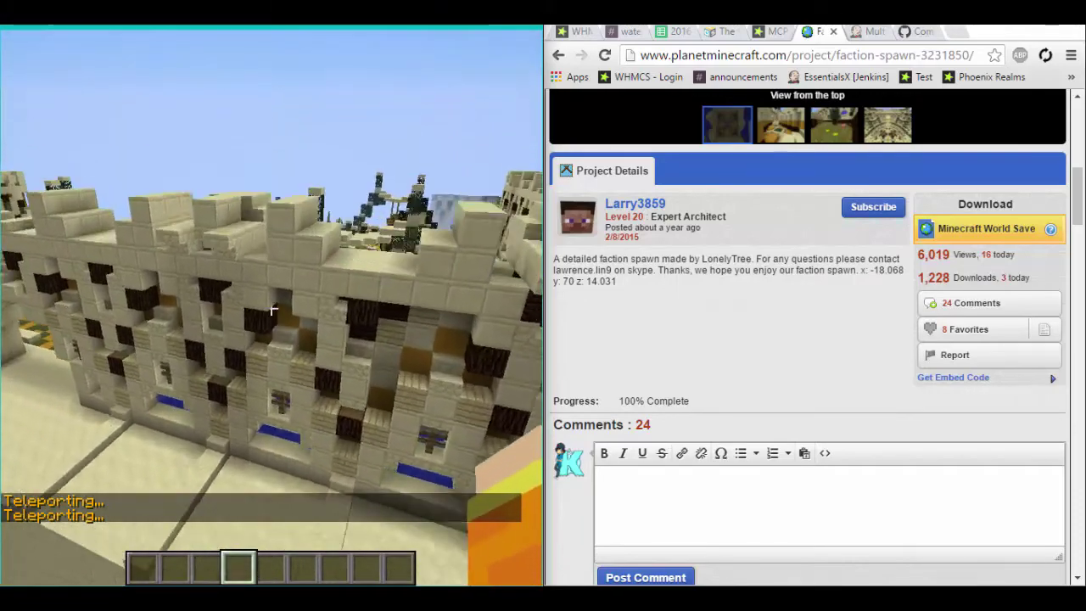
{"action": "key", "text": "space"}
{"action": "key", "text": "w"}
{"action": "key", "text": "Tab"}
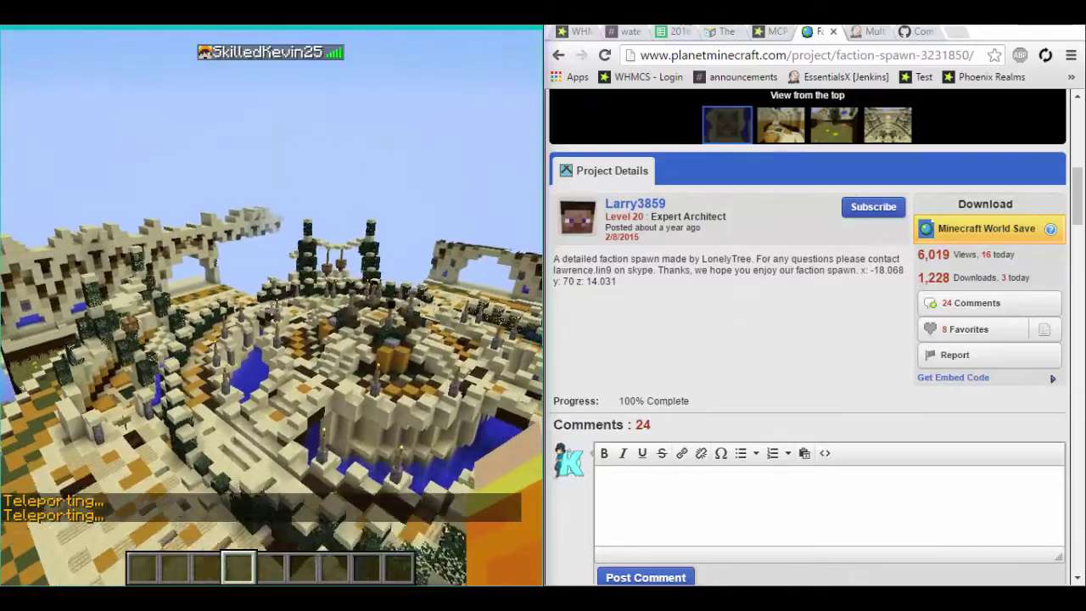
Maximize the game window and fly down to the centre of the faction spawn.
{"action": "key", "text": "t"}
{"action": "double_click", "coordinate": [492, 26]}
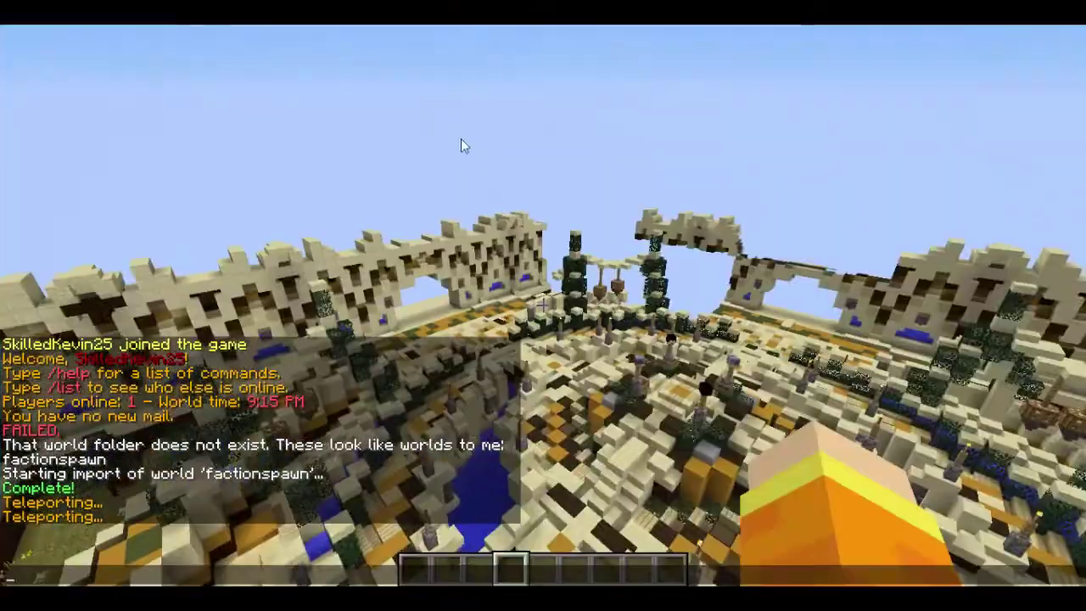
{"action": "key", "text": "Escape"}
{"action": "key", "text": "w"}
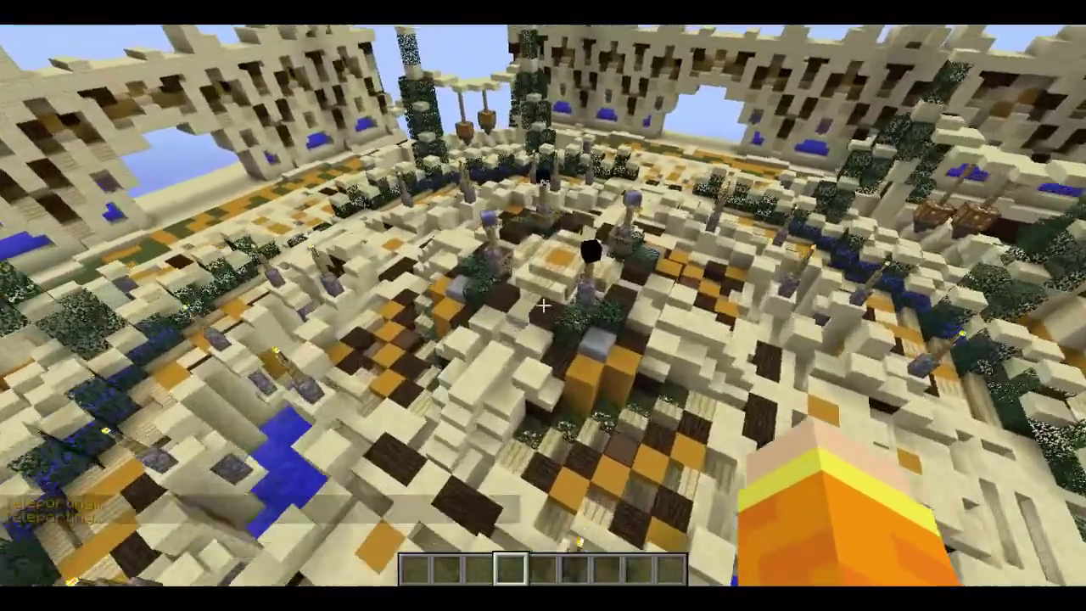
{"action": "key", "text": "w"}
{"action": "key", "text": "shift"}
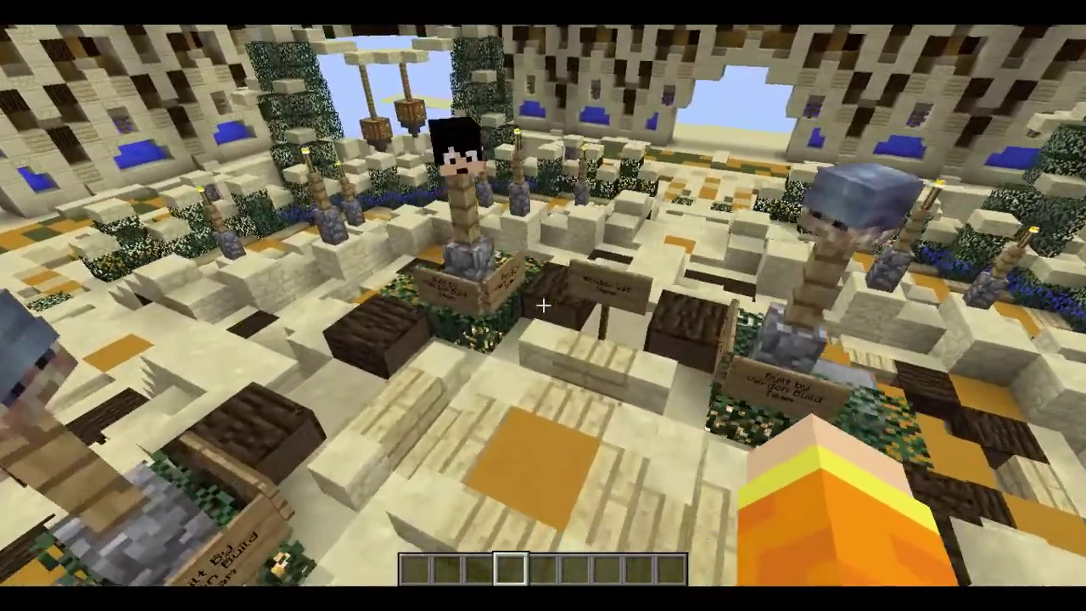
Walk around the centre of the spawn and examine the signs, head-topped pillars, paths and outer archways.
{"action": "key", "text": "w"}
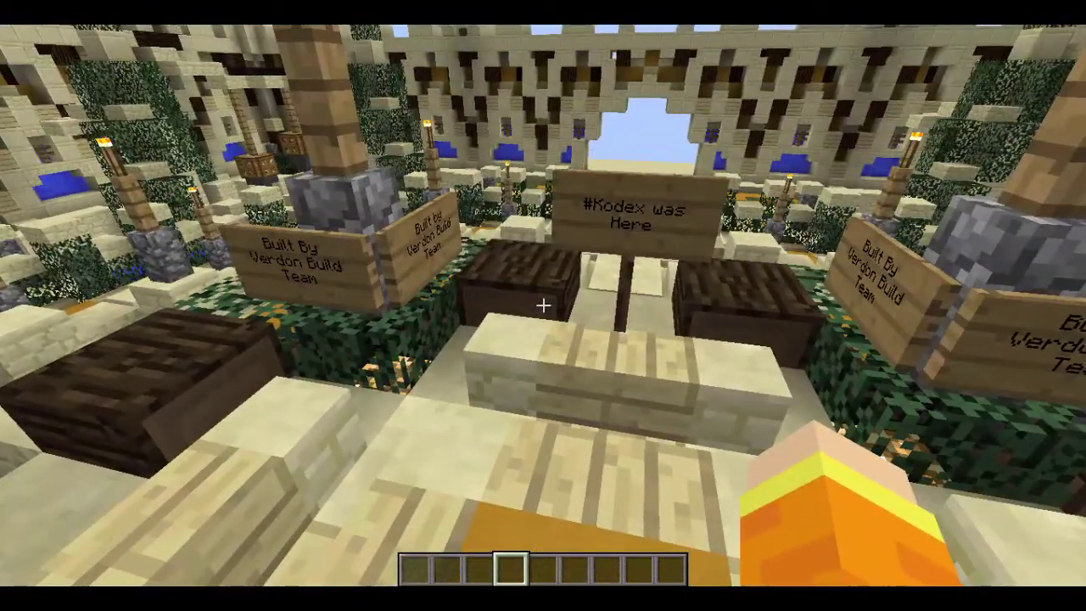
{"action": "key", "text": "w"}
{"action": "key", "text": "s"}
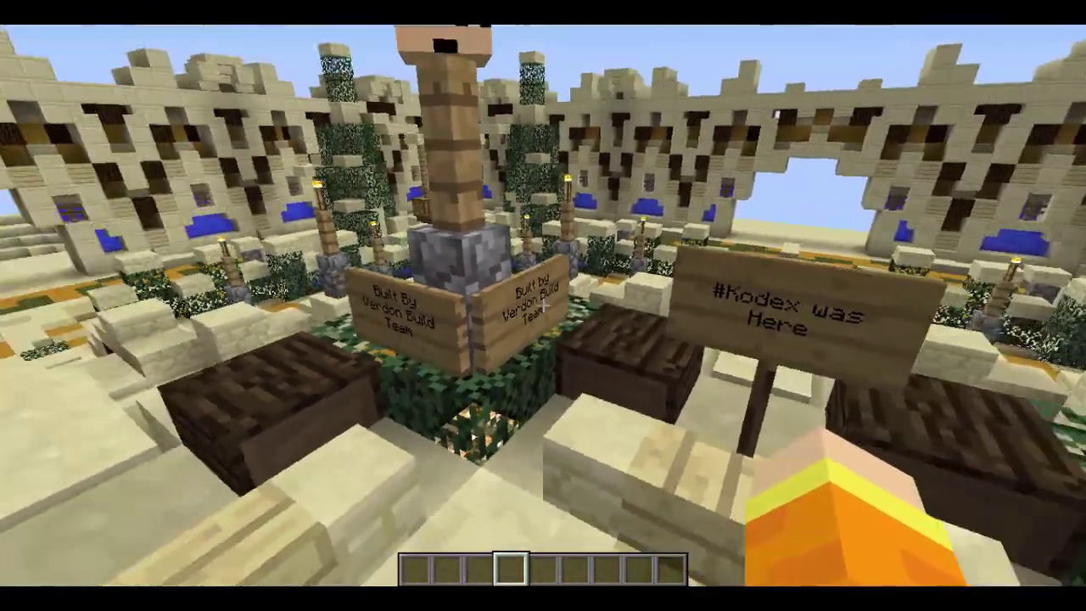
{"action": "key", "text": "s"}
{"action": "key", "text": "w"}
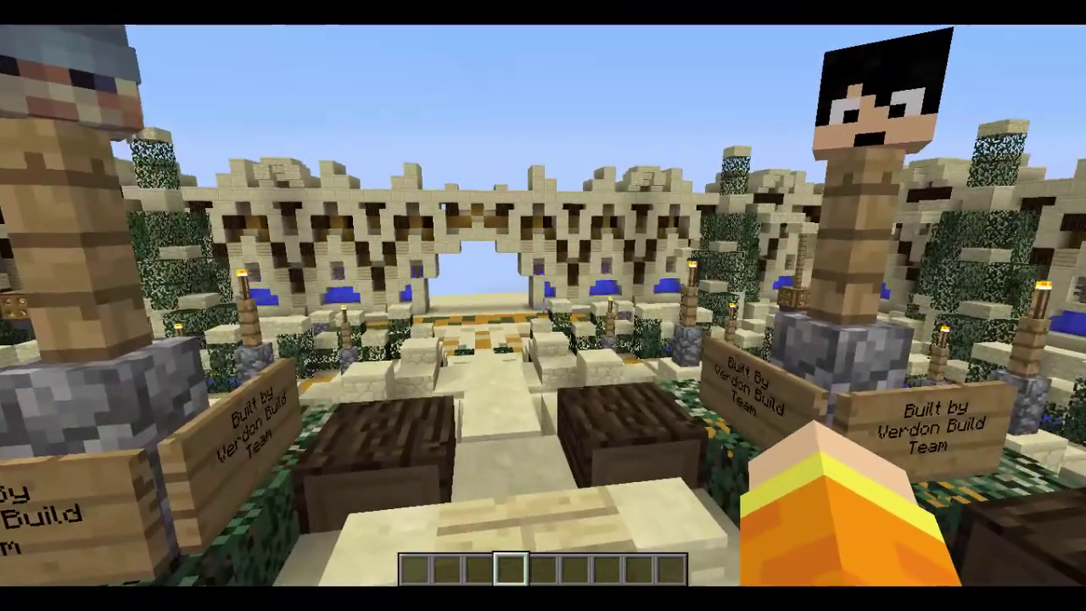
{"action": "key", "text": "a"}
{"action": "key", "text": "a"}
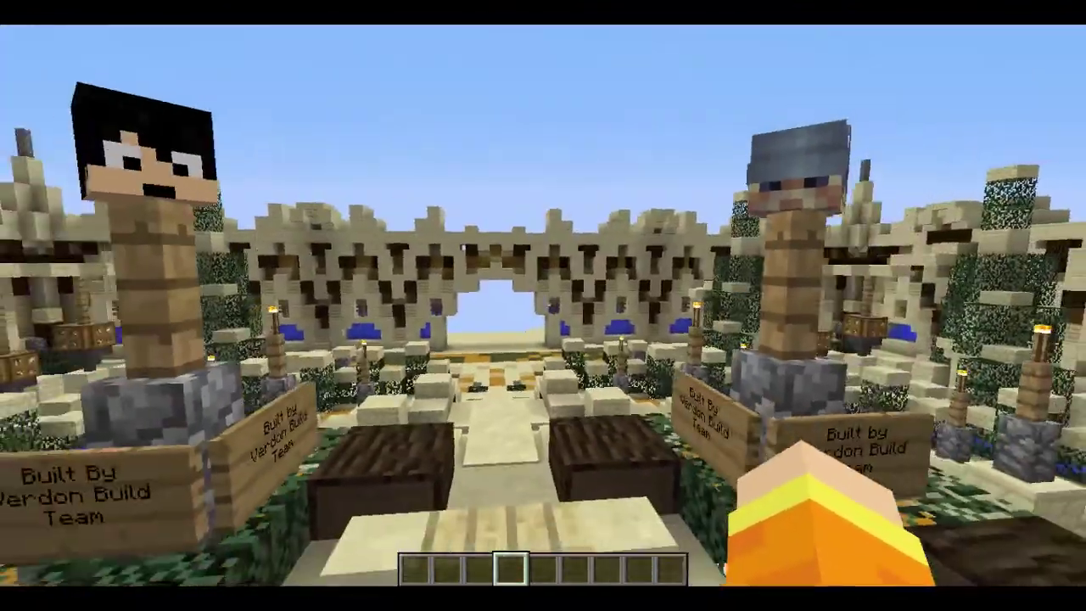
{"action": "key", "text": "a"}
{"action": "key", "text": "s"}
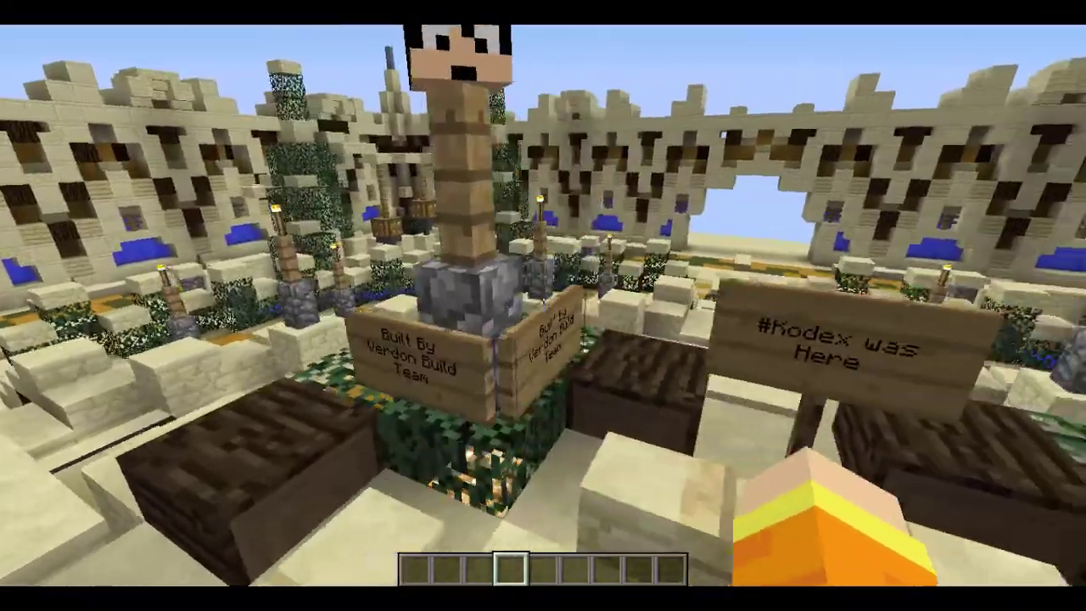
{"action": "key", "text": "w"}
{"action": "key", "text": "s"}
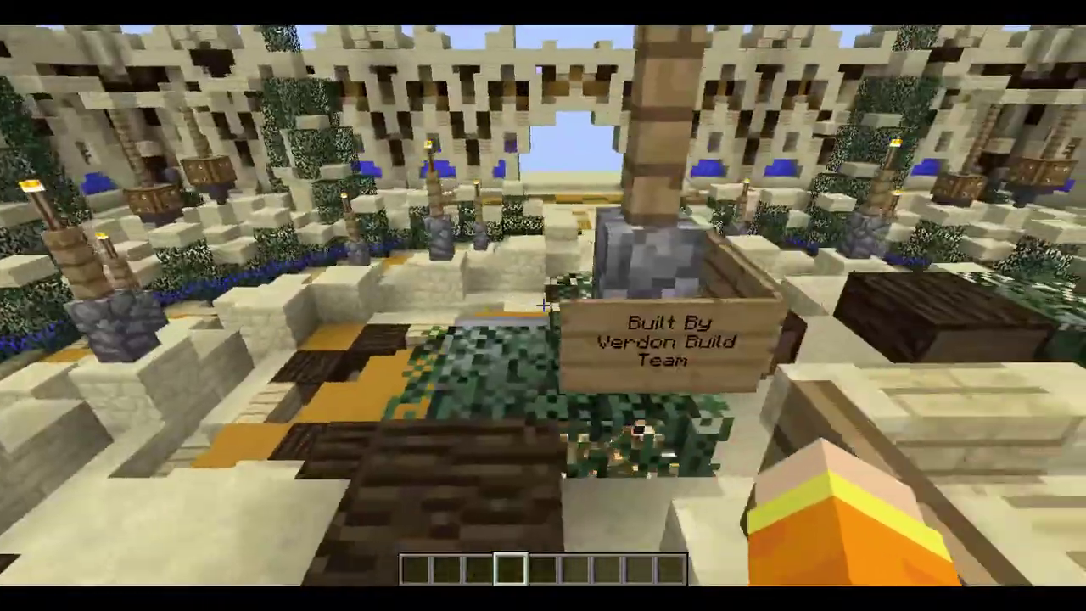
{"action": "key", "text": "d"}
{"action": "key", "text": "w"}
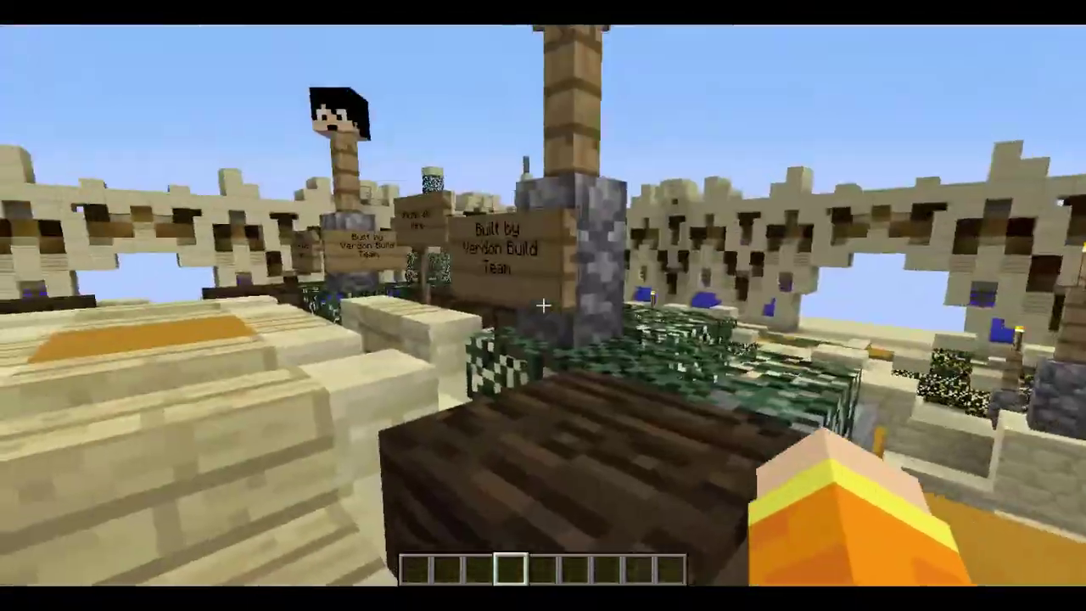
{"action": "key", "text": "w"}
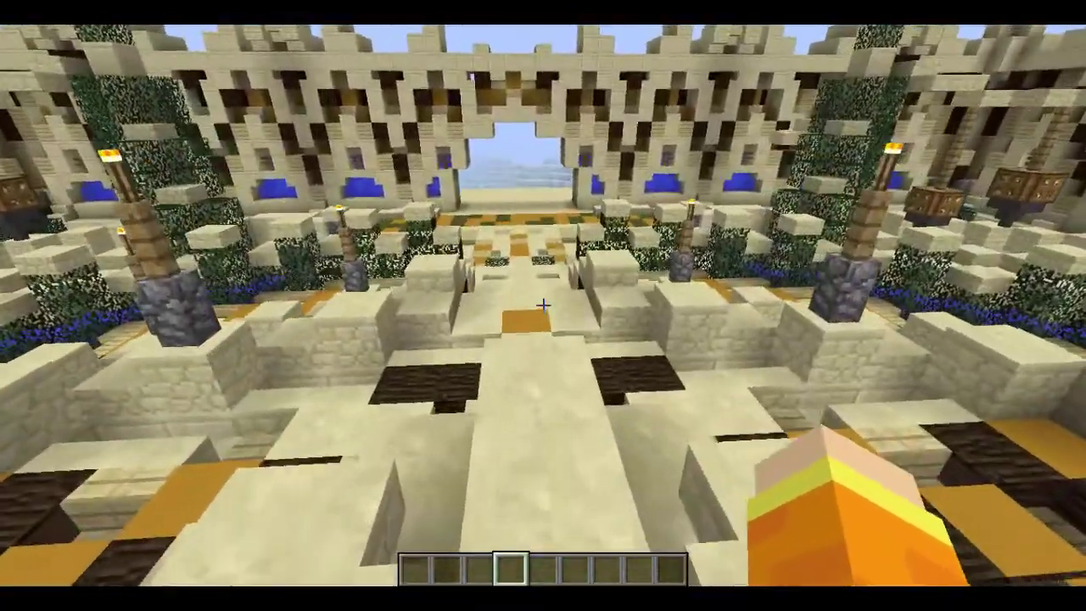
{"action": "key", "text": "s"}
{"action": "key", "text": "w"}
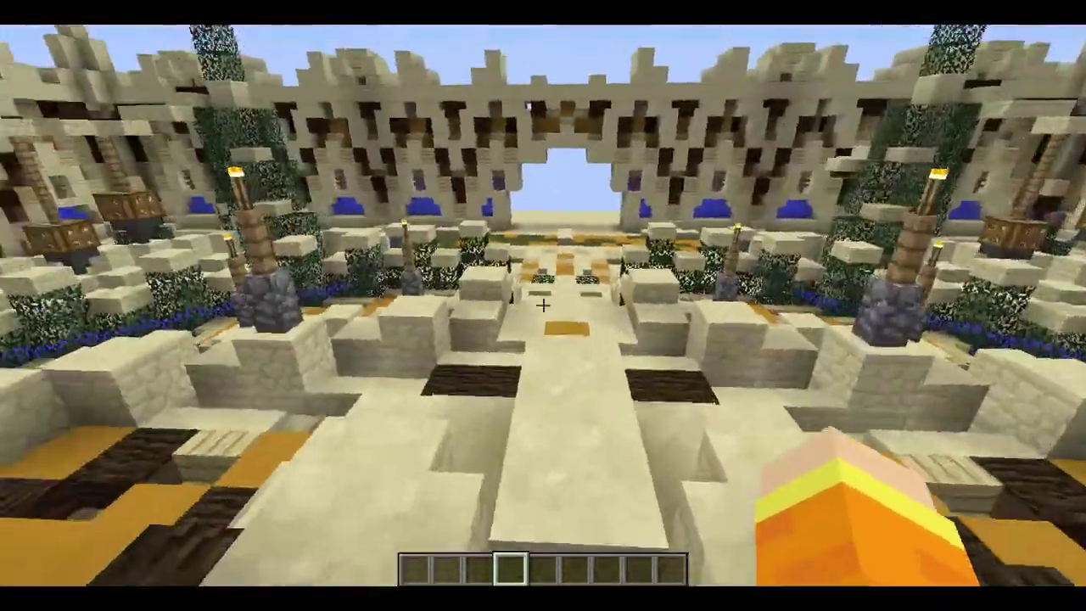
{"action": "key", "text": "a"}
{"action": "key", "text": "d"}
{"action": "key", "text": "w"}
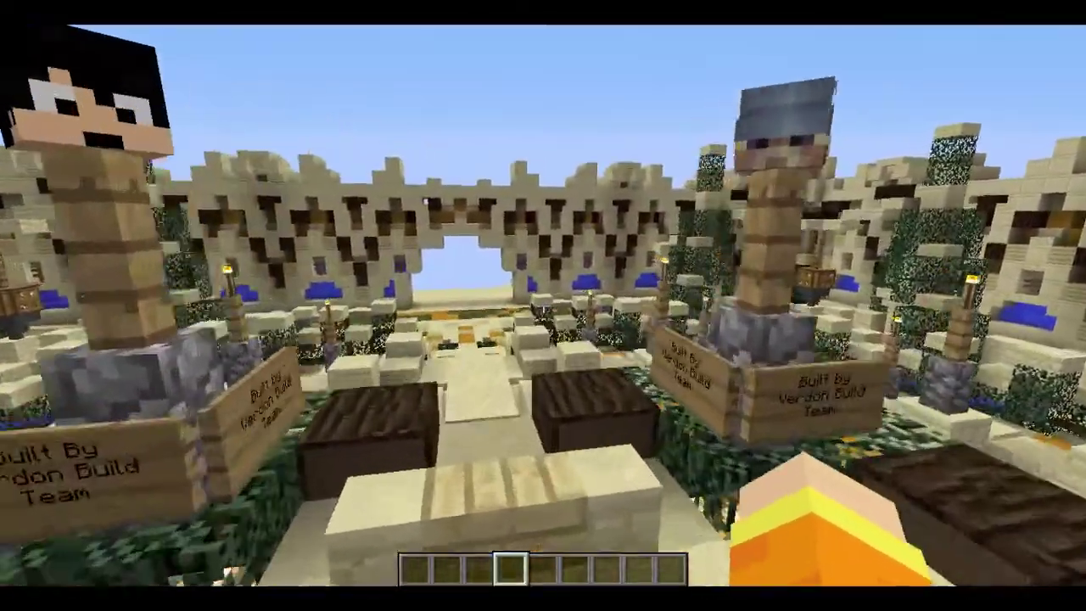